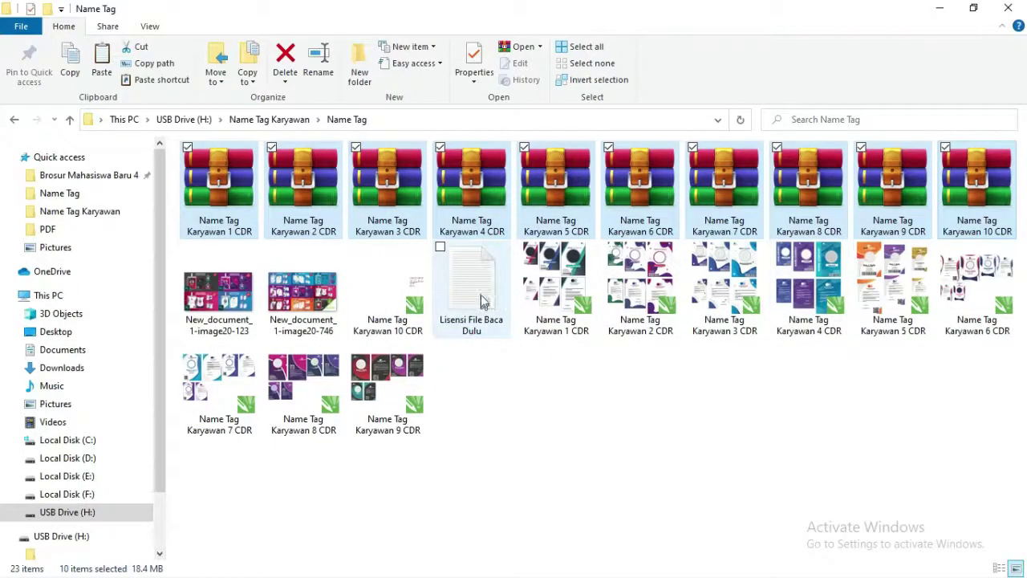
Step: Open the Name Tag Karyawan 1 CDR file from the Name Tag folder in CorelDRAW X7
left_click(475, 299)
left_click(555, 290)
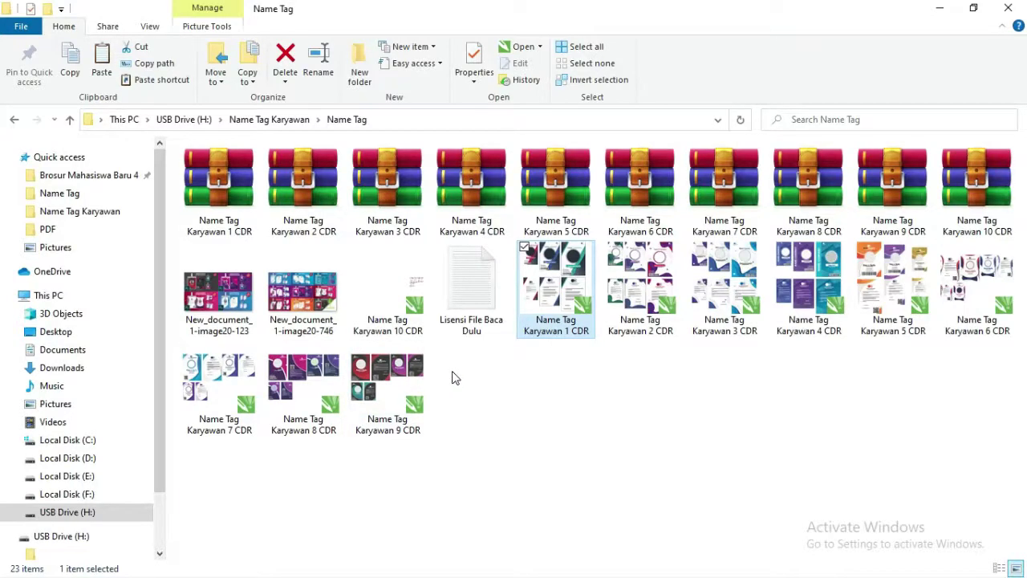
key("alt")
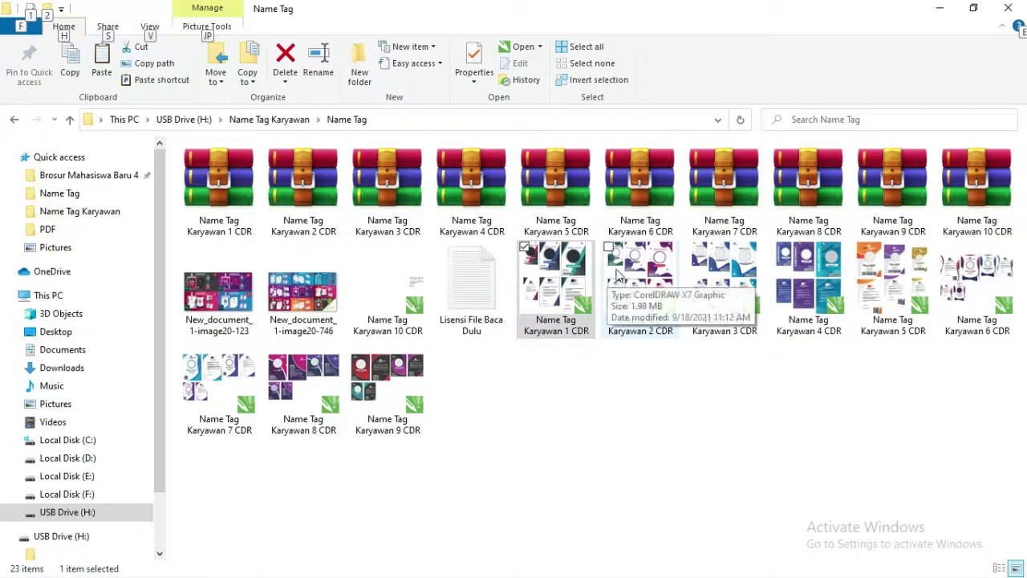
right_click(563, 264)
left_click(611, 231)
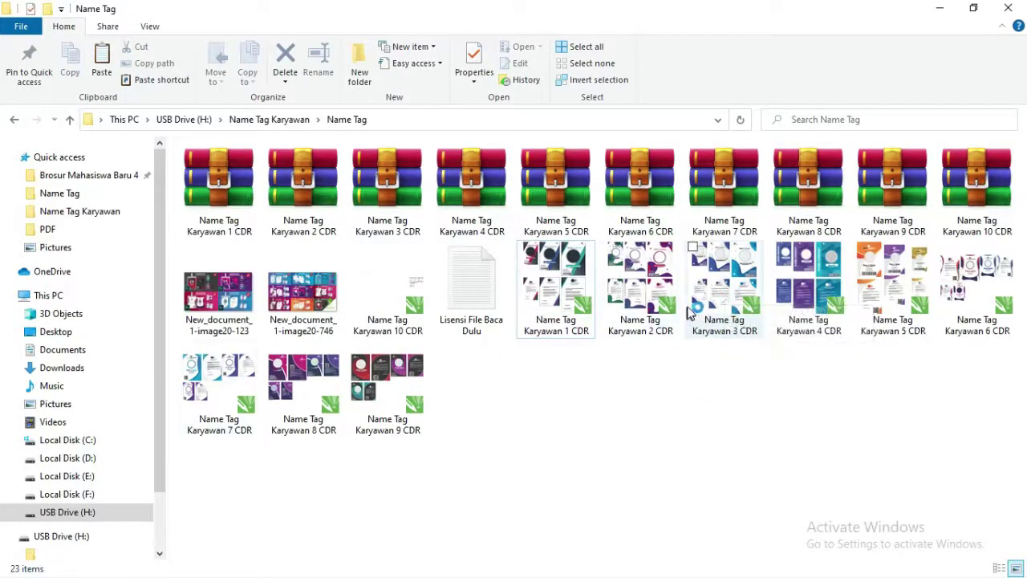
left_click(721, 290)
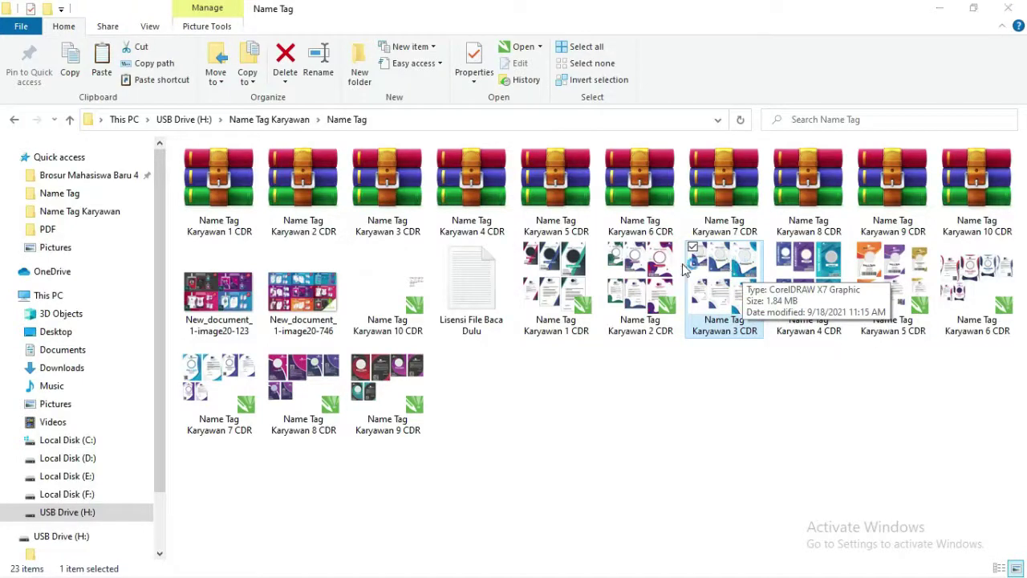
double_click(730, 265)
key("alt+Tab")
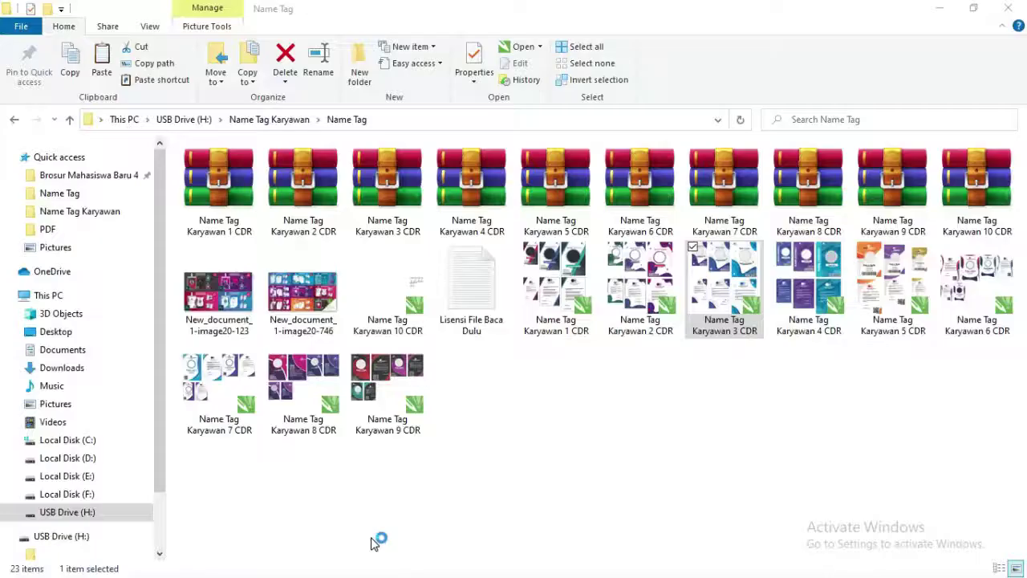
key("alt+Tab")
key("Escape")
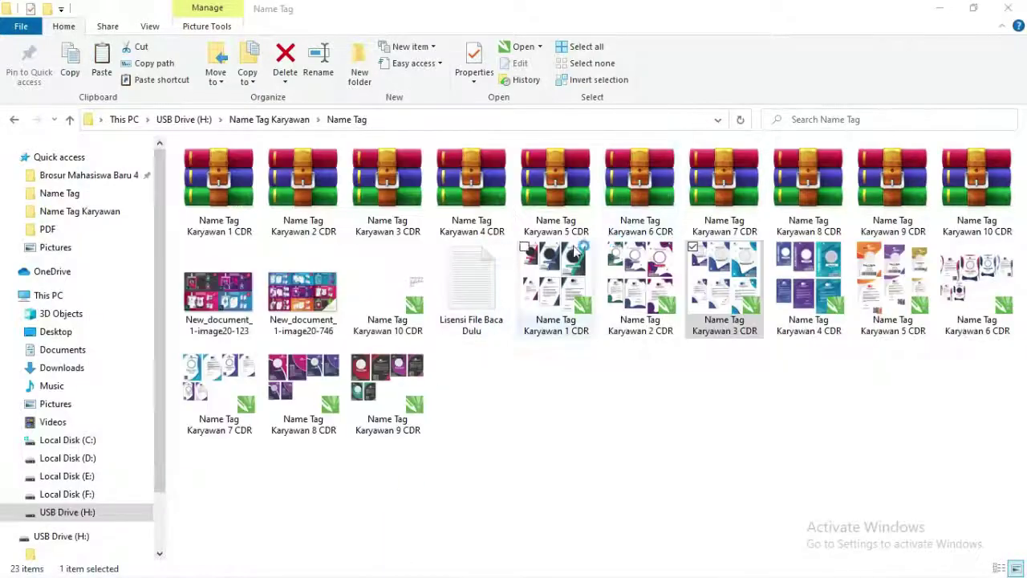
key("alt+Tab")
left_click(562, 245)
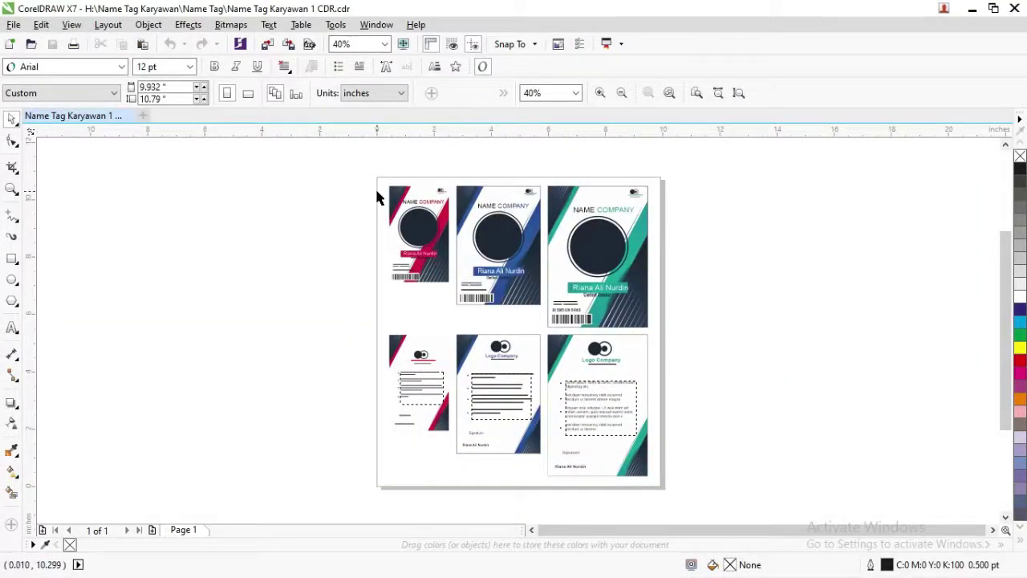
Step: Select the red front name tag group and change its text font to Oswald ExtraLight
scroll(380, 198, "up", 1)
scroll(476, 210, "up", 3)
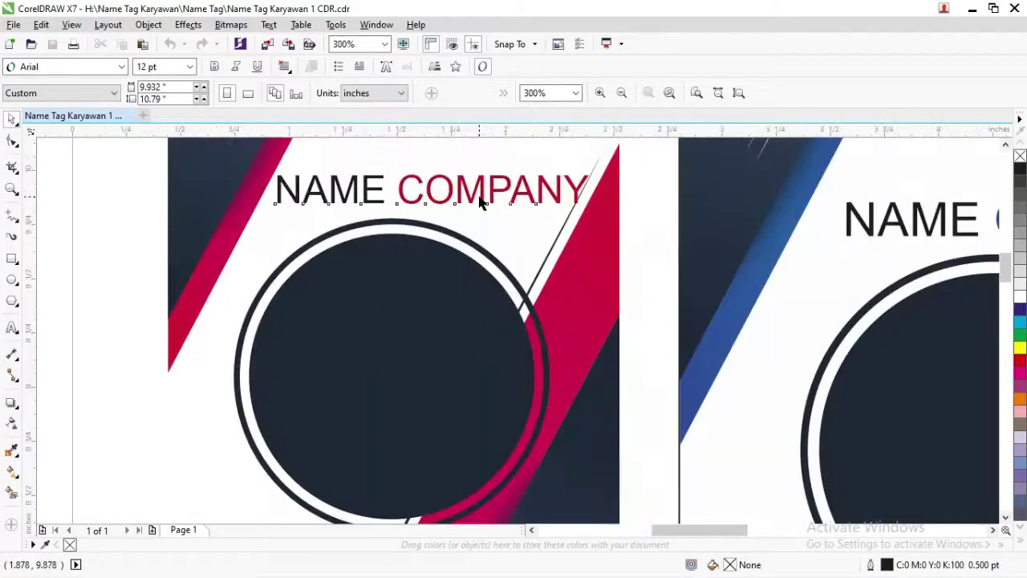
left_click(479, 197)
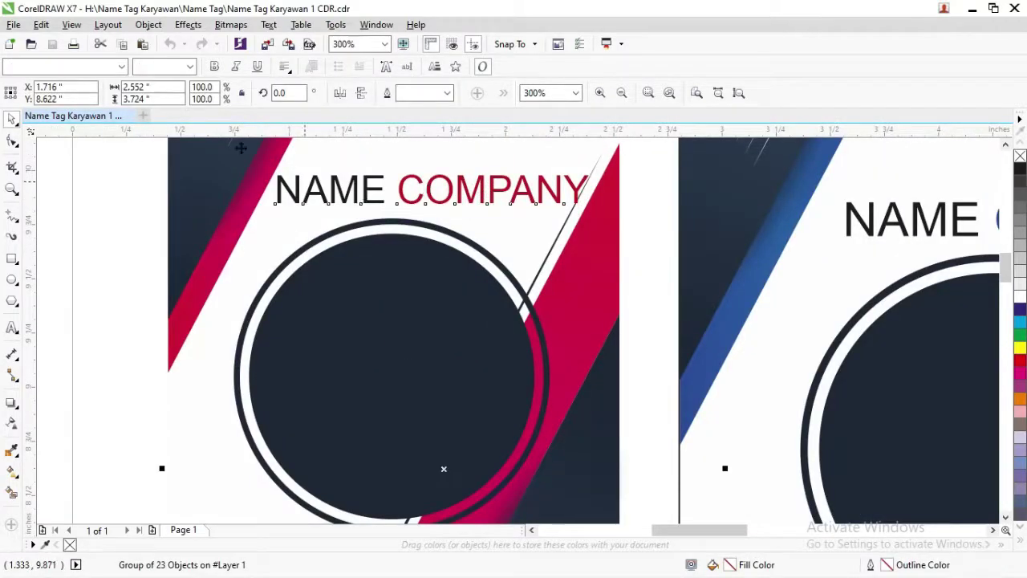
left_click(97, 67)
mouse_move(95, 105)
left_click(289, 101)
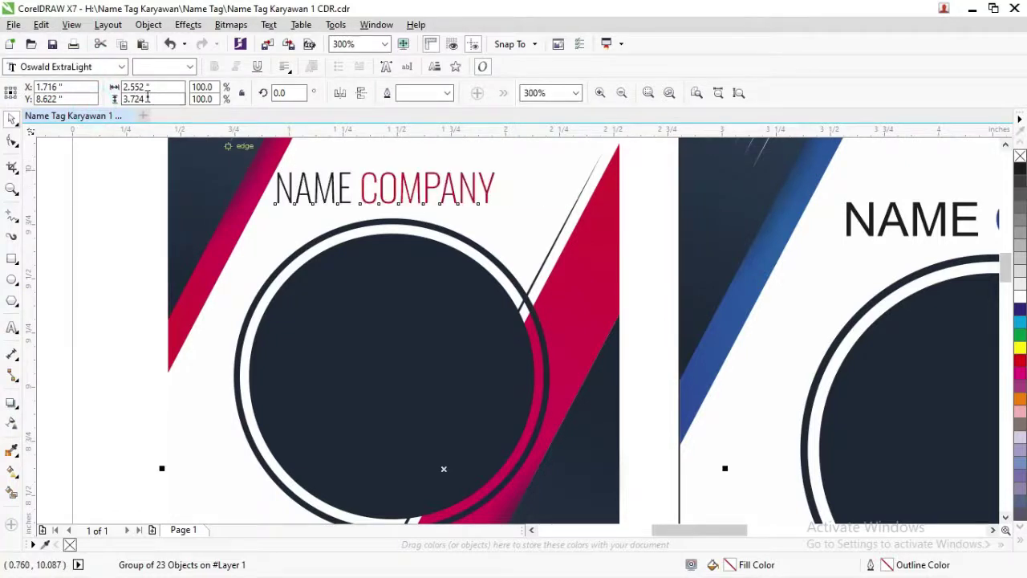
Step: Set the font of the red front name tag's text to Oswald (Normal) and deselect the group
left_click(191, 66)
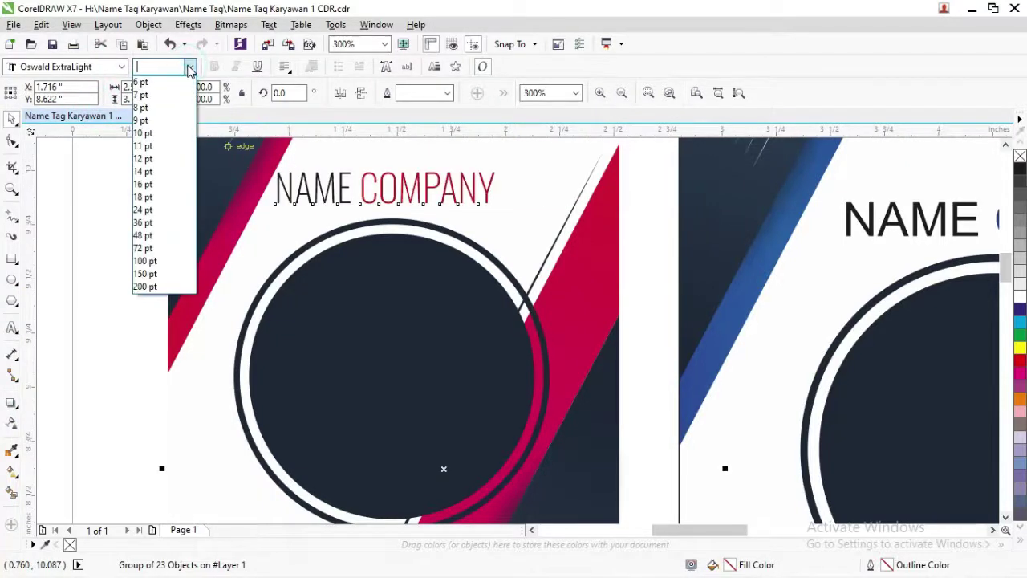
left_click(122, 69)
left_click(98, 69)
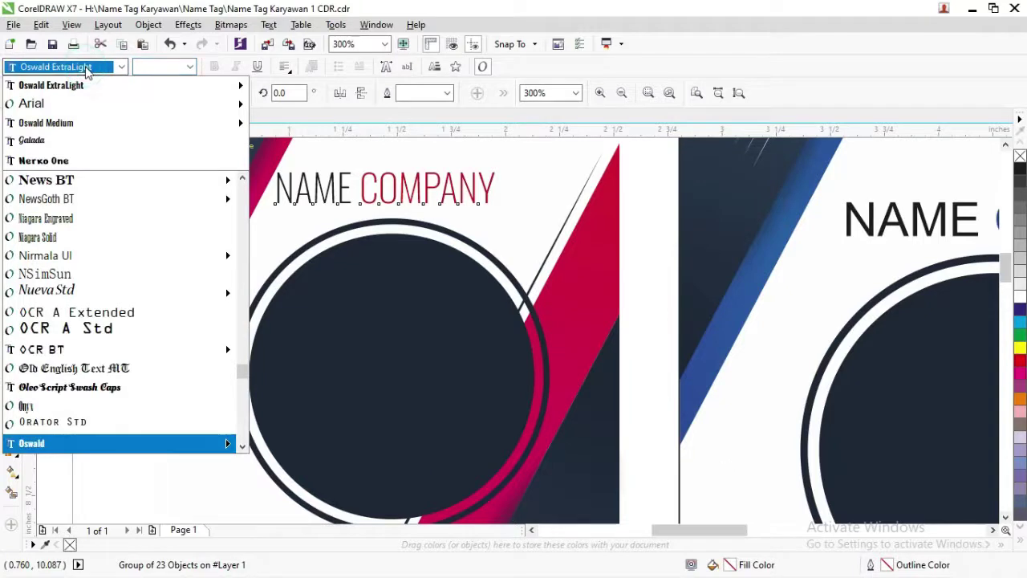
left_click(92, 88)
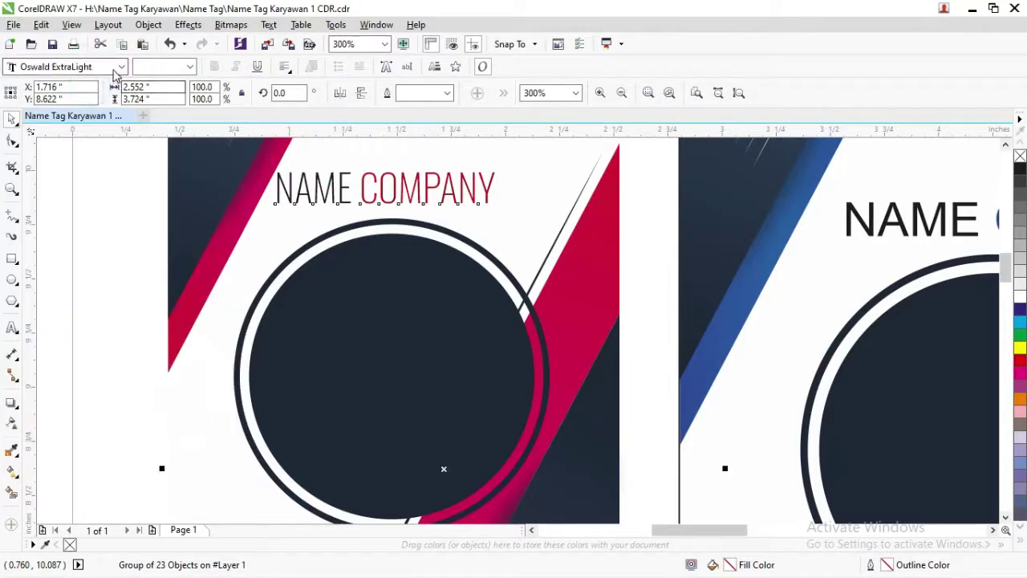
left_click(121, 68)
mouse_move(133, 91)
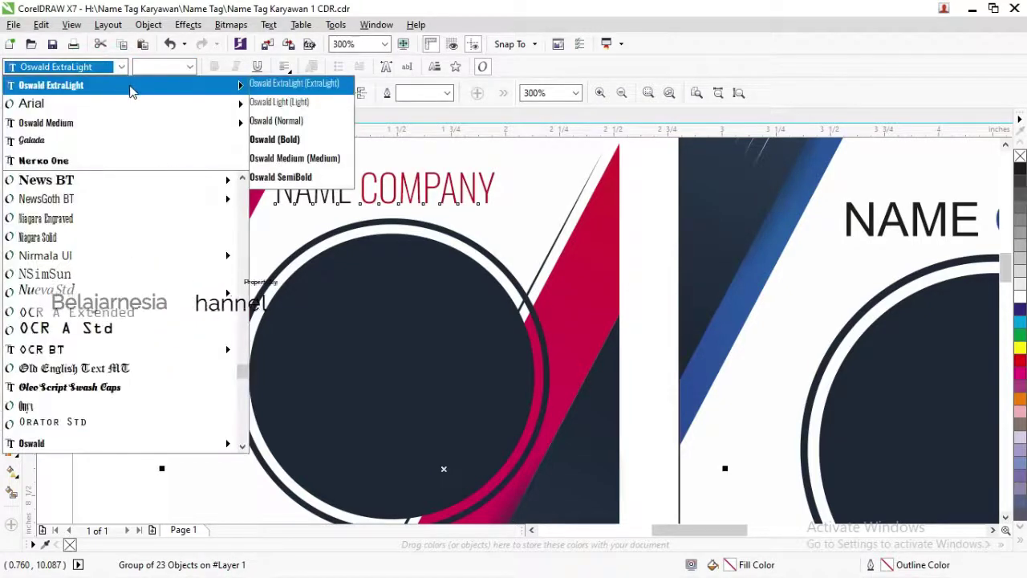
left_click(298, 146)
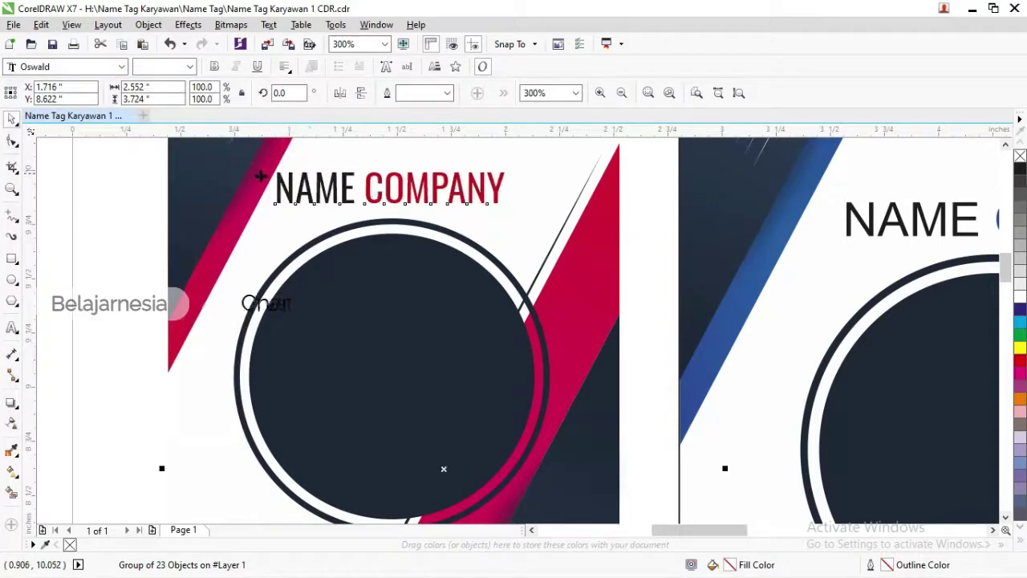
left_click(127, 196)
Step: Examine the red, blue and green name tag designs, front and back, across the page
scroll(327, 201, "down", 2)
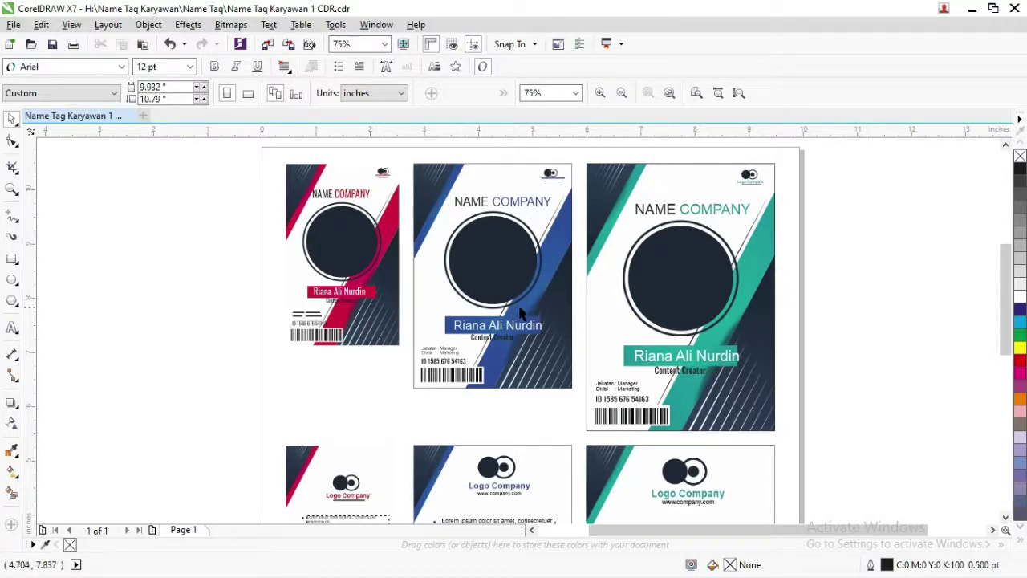
scroll(522, 312, "up", 1)
scroll(538, 309, "down", 2)
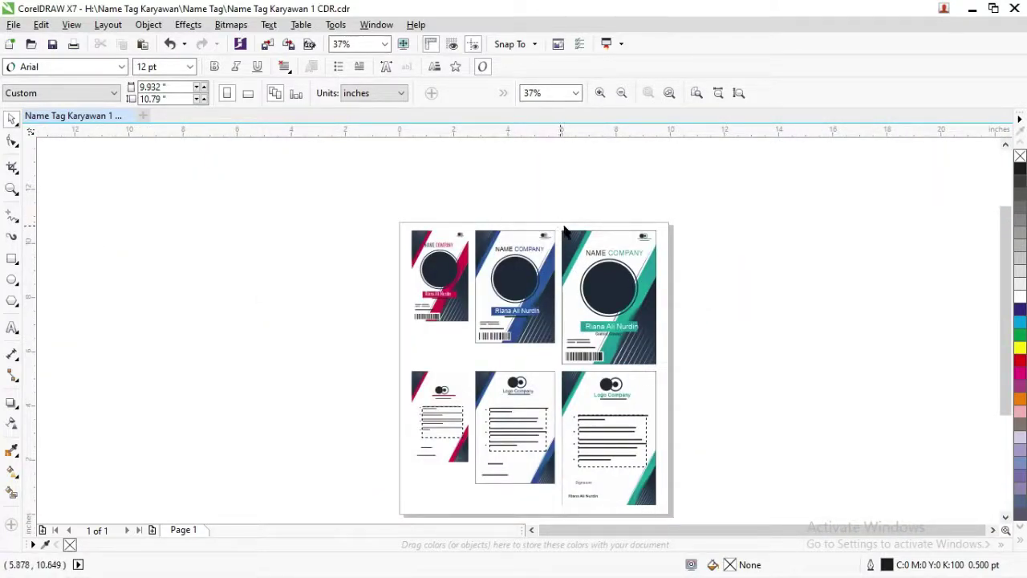
scroll(553, 269, "up", 1)
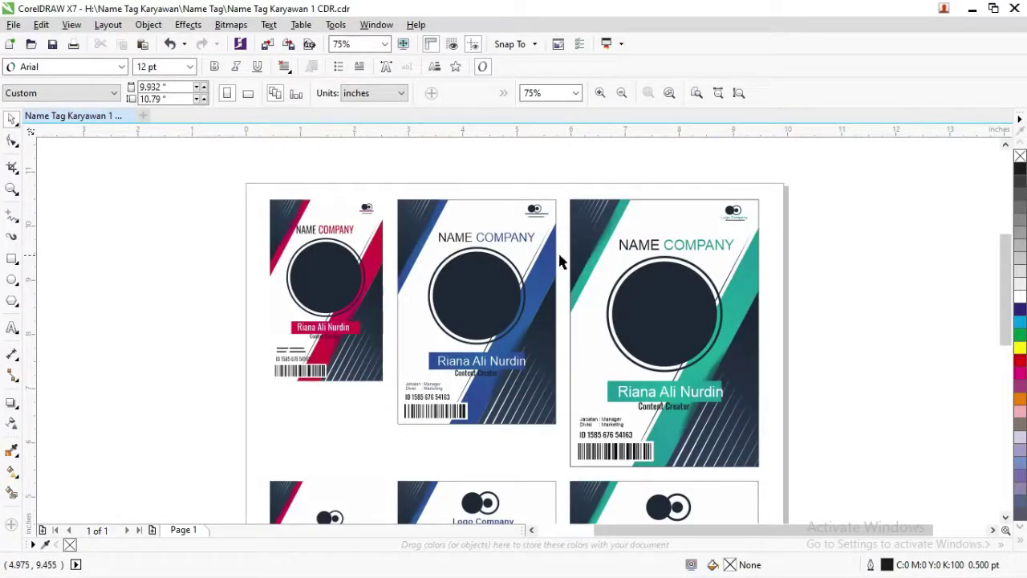
scroll(414, 255, "down", 1)
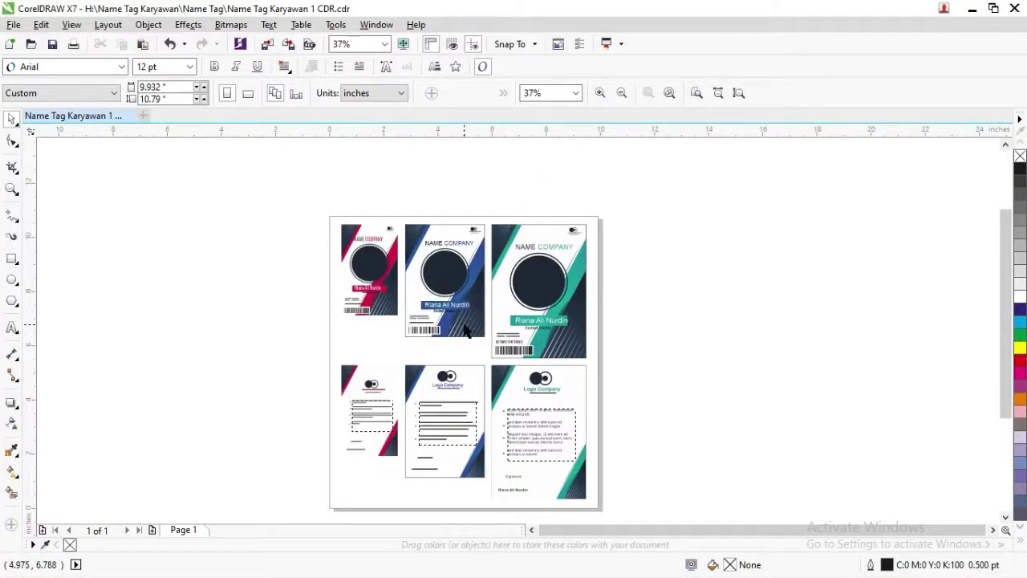
scroll(465, 331, "up", 1)
scroll(469, 289, "down", 1)
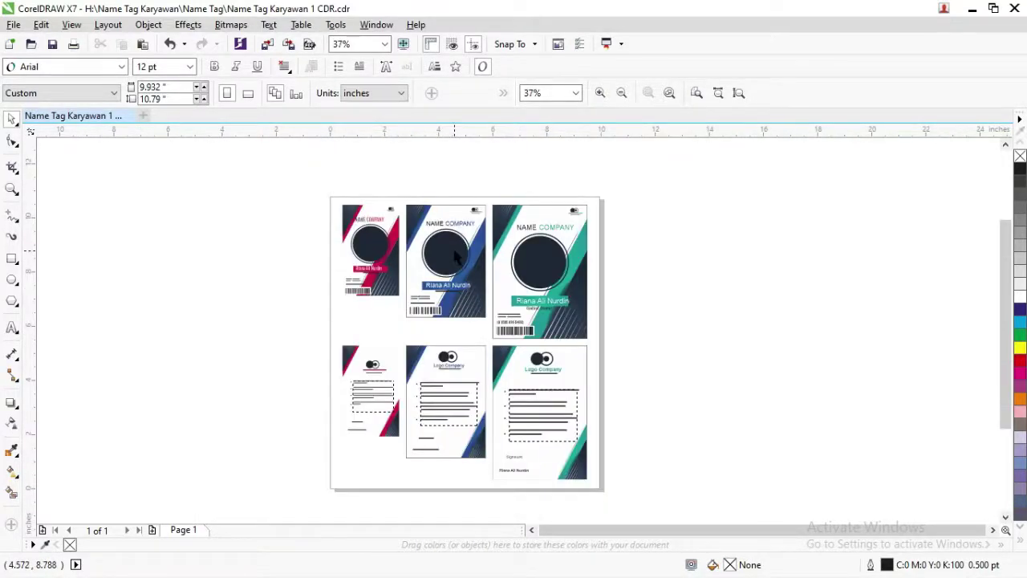
key("z")
left_click_drag(394, 188, 649, 495)
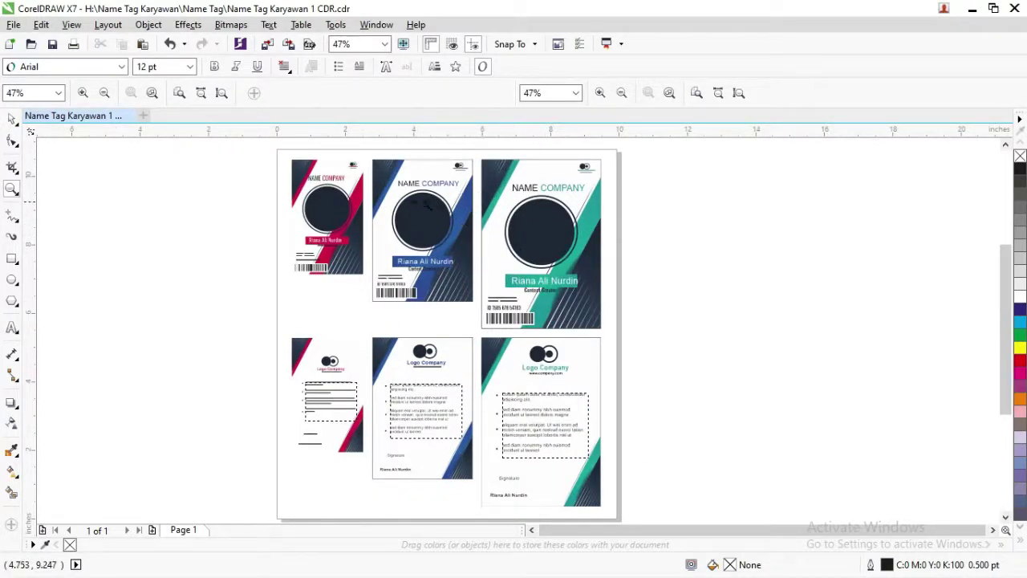
left_click_drag(282, 153, 396, 294)
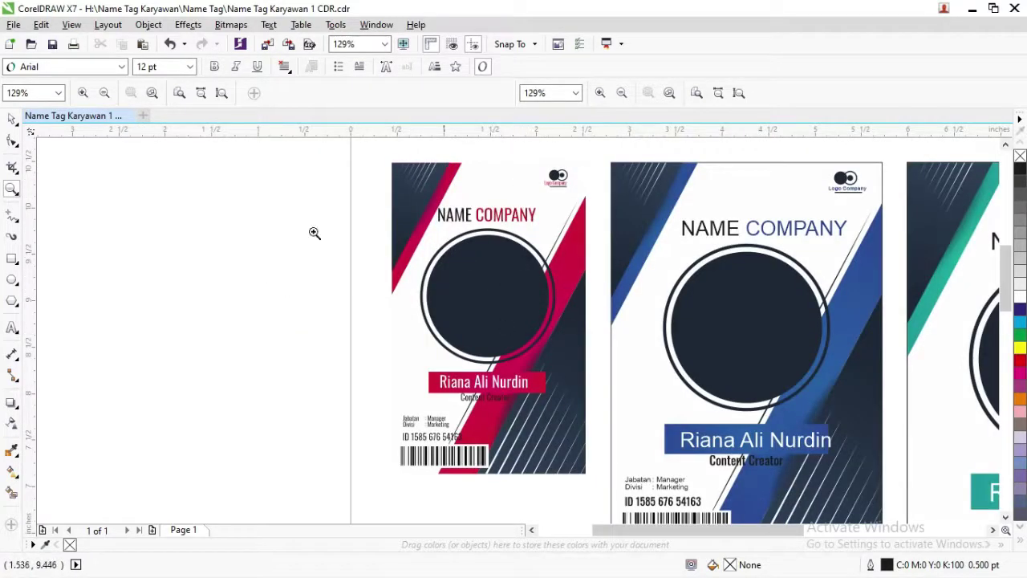
Step: Duplicate the red front name tag into the blank area to the left of the page
left_click(12, 119)
scroll(417, 349, "down", 2)
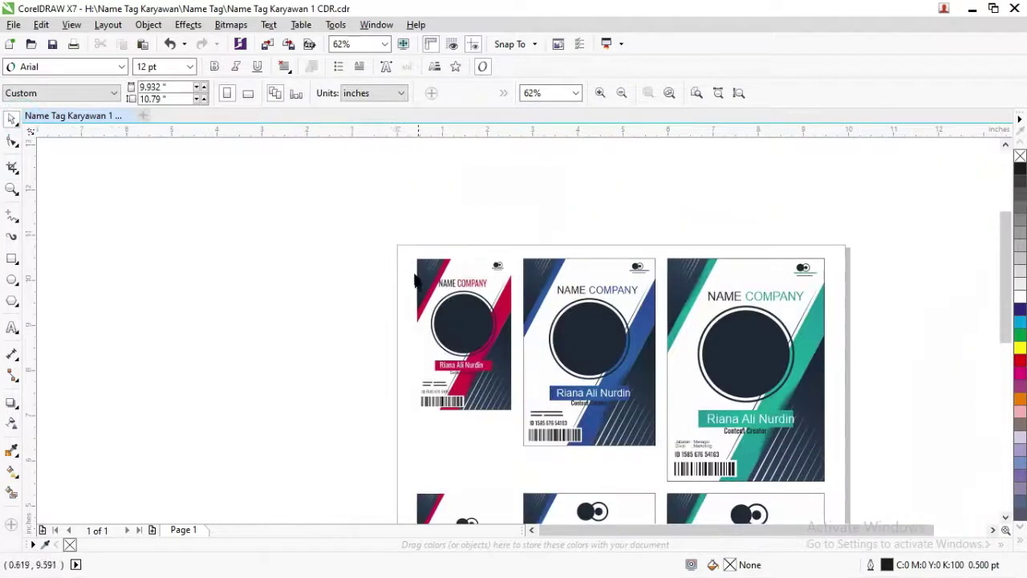
left_click_drag(391, 241, 511, 425)
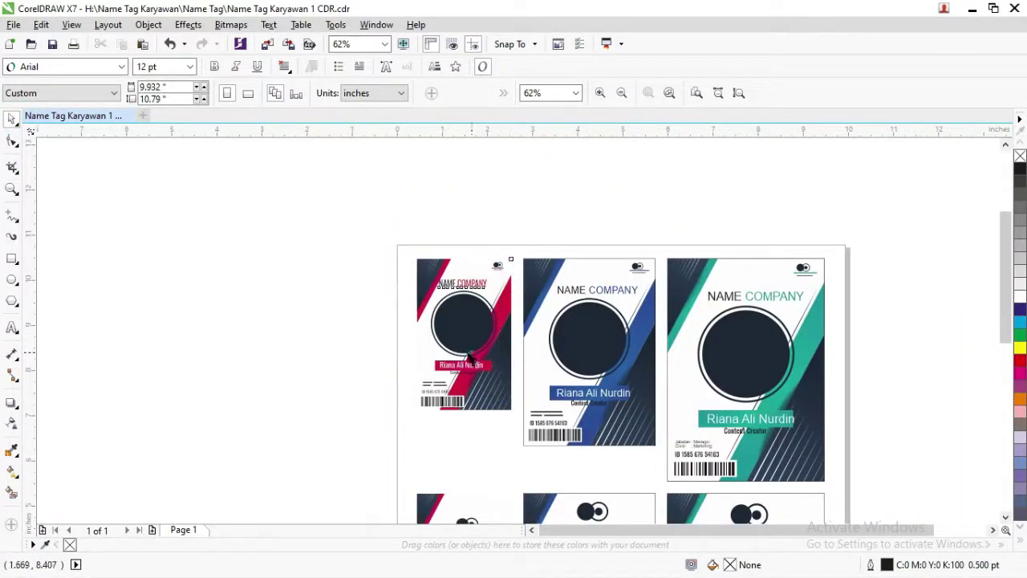
left_click_drag(462, 353, 171, 318)
key("z")
left_click_drag(69, 230, 286, 412)
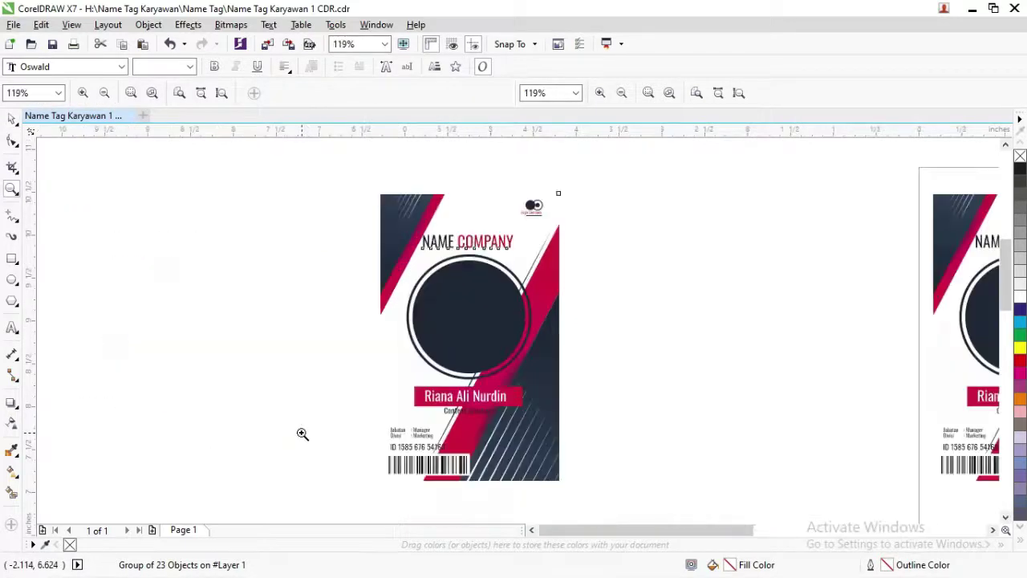
Step: Ungroup the objects of the duplicated red name tag and clear the selection
left_click(12, 118)
right_click(459, 203)
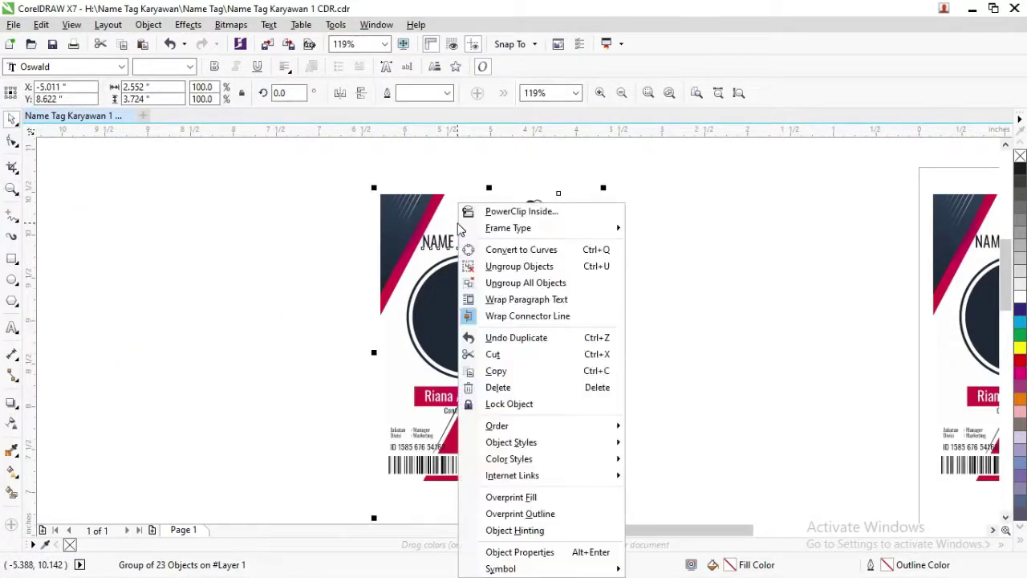
left_click(546, 267)
left_click(669, 287)
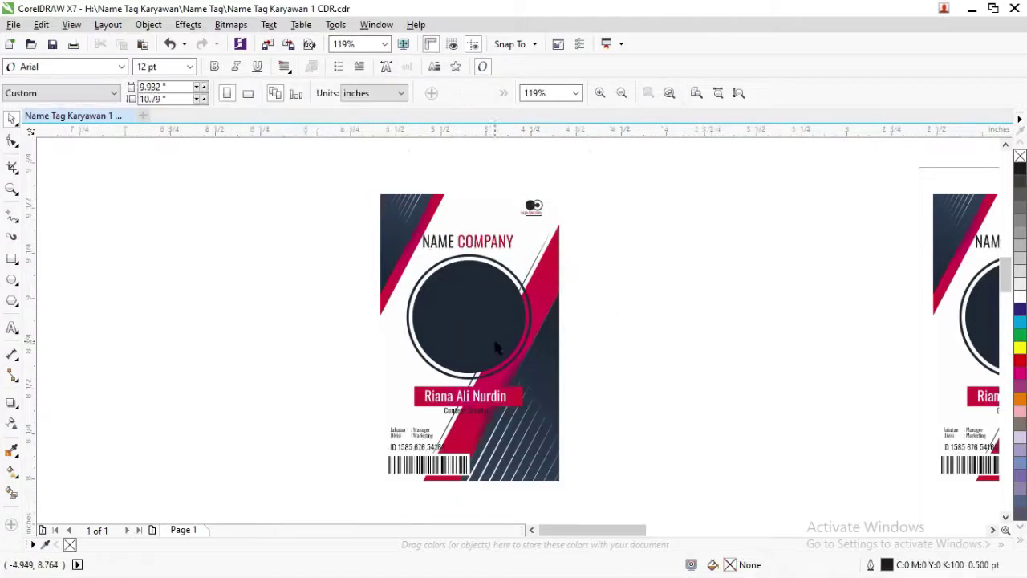
Step: Try shifting the dark lower-right shape of the duplicated tag to the right and filling it with various solid greys
scroll(492, 344, "up", 2)
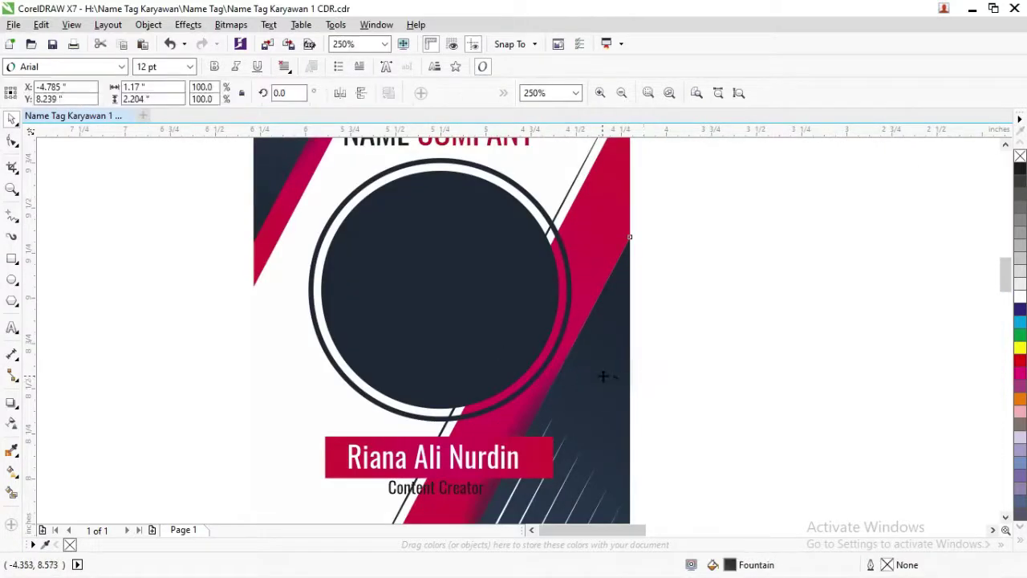
left_click_drag(601, 376, 670, 380)
left_click(1019, 225)
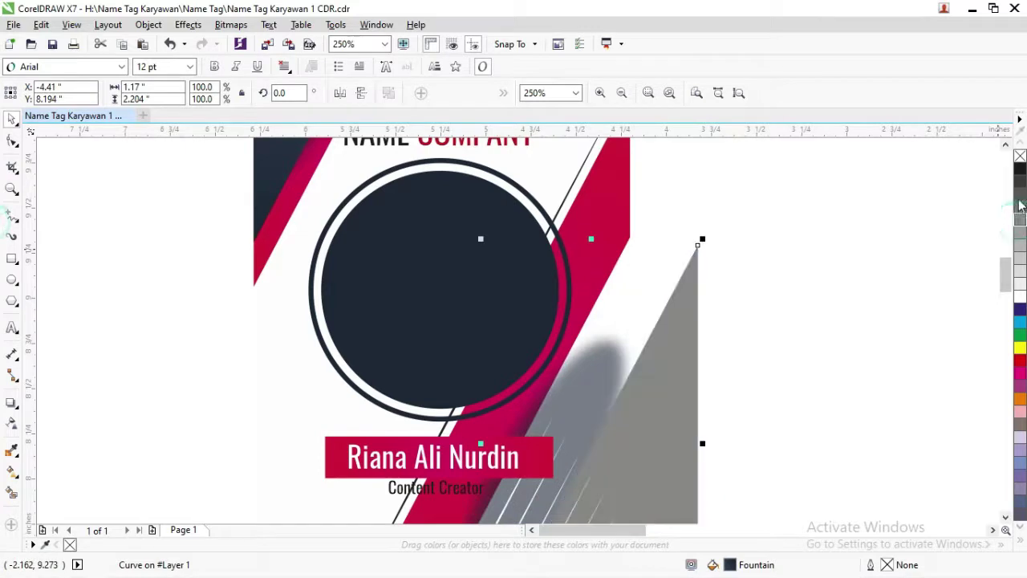
left_click(1019, 192)
left_click(1019, 181)
left_click(1020, 232)
left_click(1021, 233)
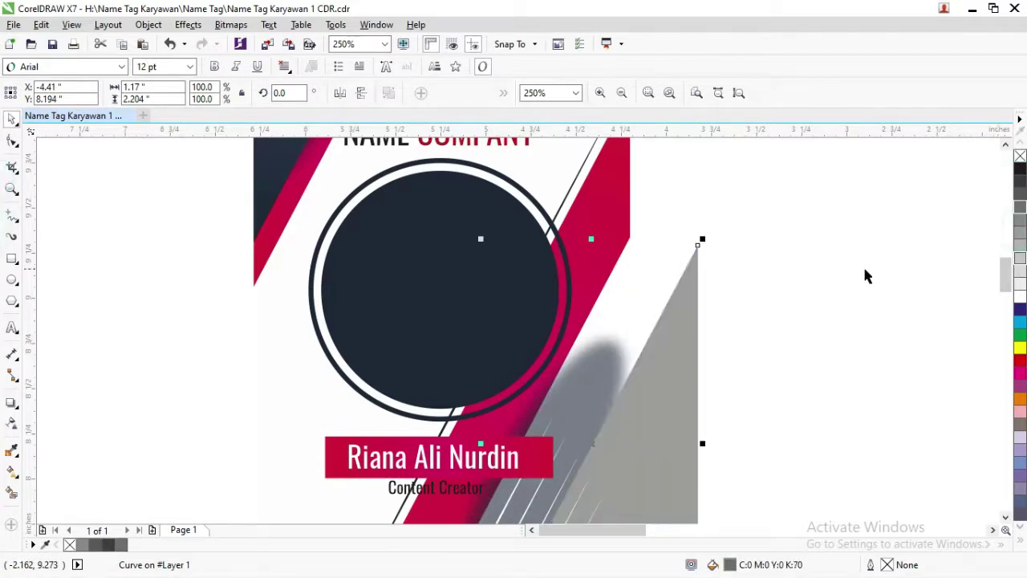
Step: Undo the grey fills and the move of the duplicated tag's dark lower-right shape
key("ctrl+z")
key("ctrl+z")
key("ctrl+z")
key("ctrl+z")
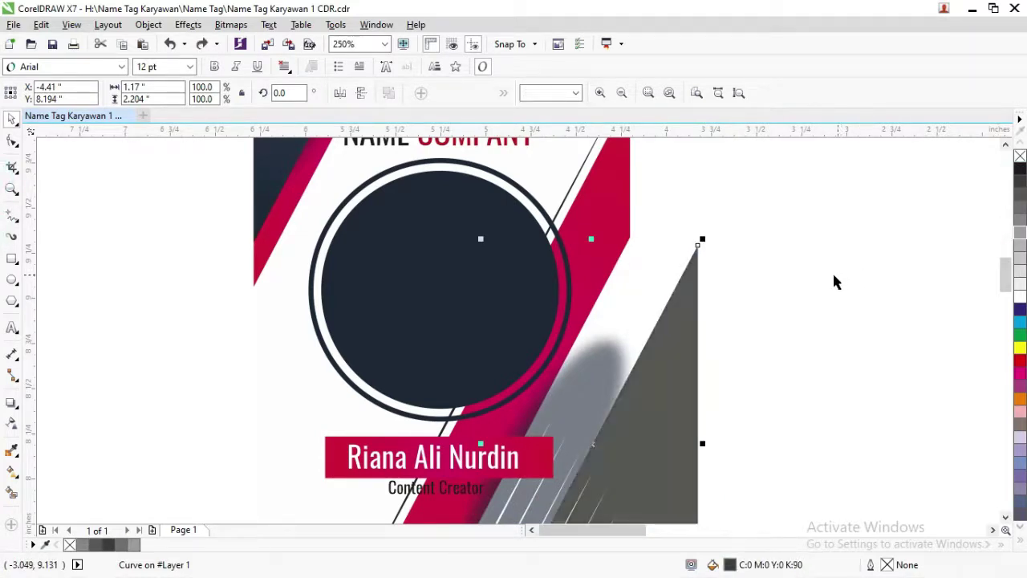
Step: Recolour the upper gradient node of the duplicated tag's dark lower-right shape to a medium blue with the Interactive Fill tool
scroll(677, 325, "down", 2)
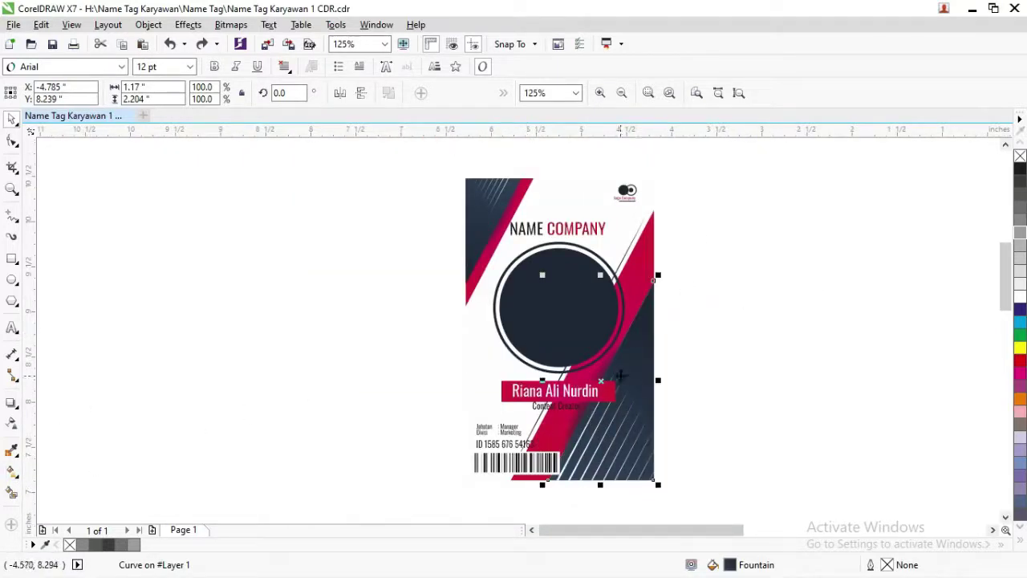
left_click(12, 472)
scroll(597, 438, "up", 2)
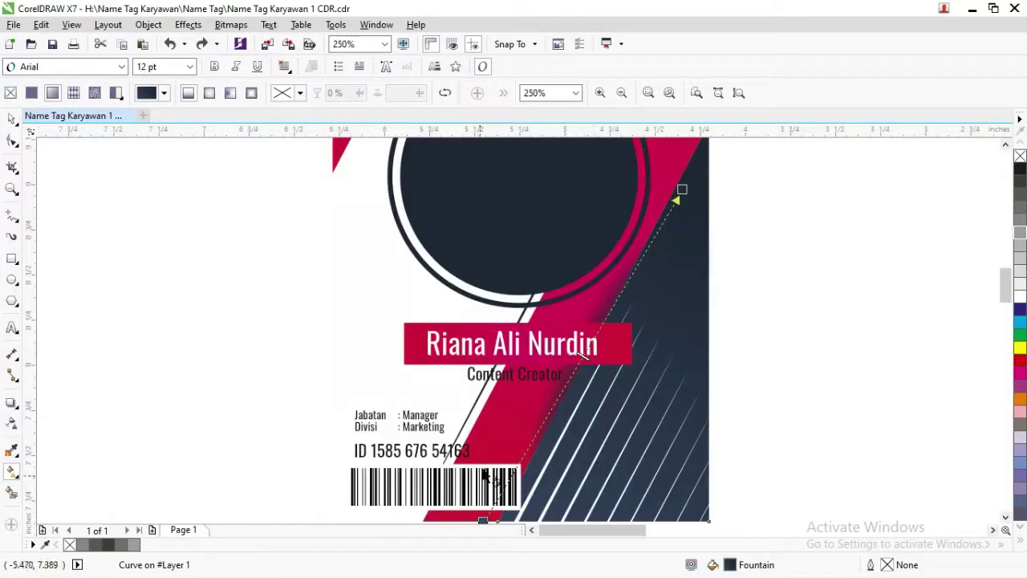
left_click(682, 189)
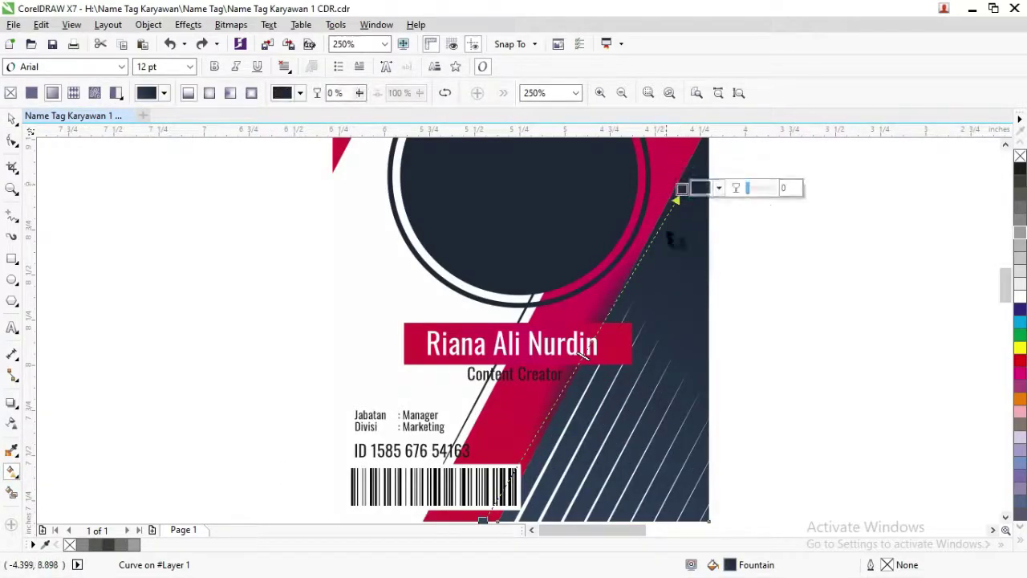
left_click(718, 189)
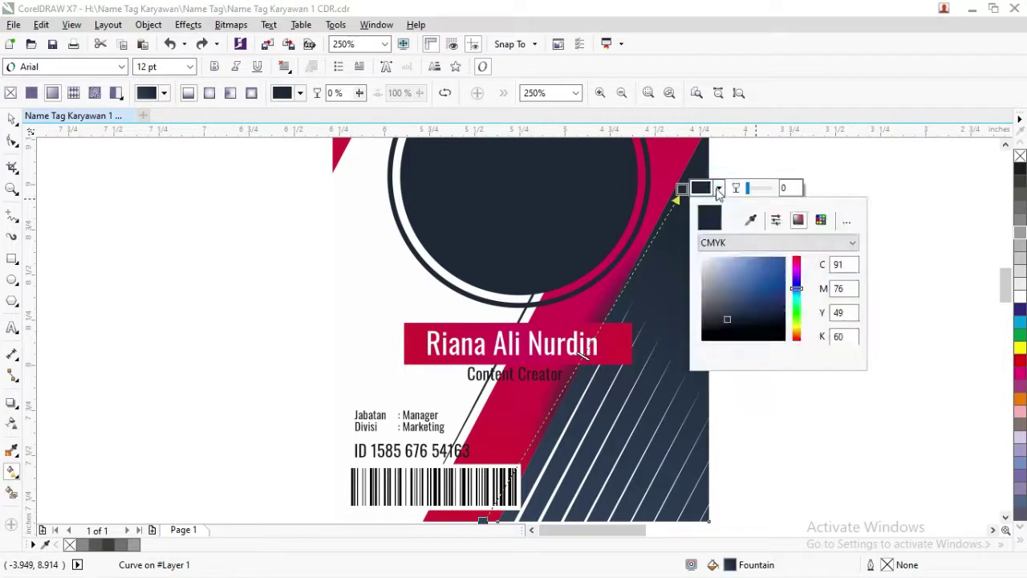
left_click_drag(746, 318, 762, 293)
left_click(13, 119)
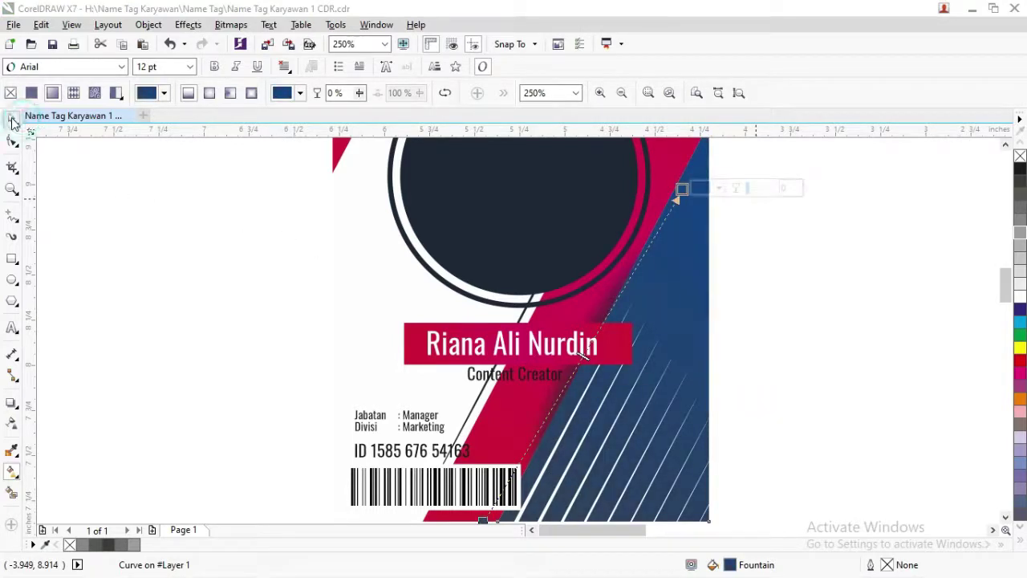
scroll(455, 303, "down", 2)
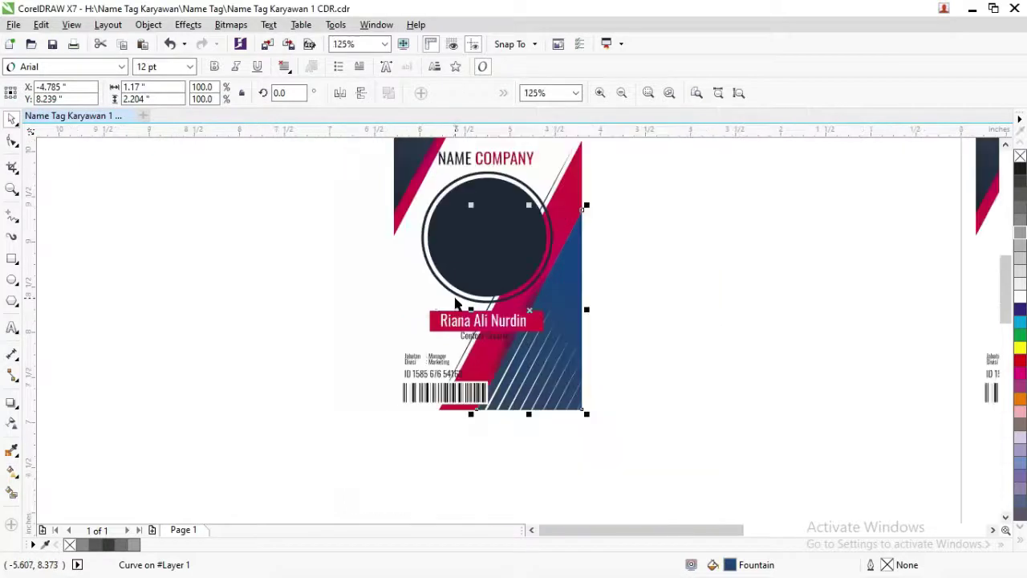
Step: Move the duplicated tag's blue lower-right shape off the tag to the right, and select the blurred grey shadow group beneath it
left_click(603, 299)
left_click(703, 215)
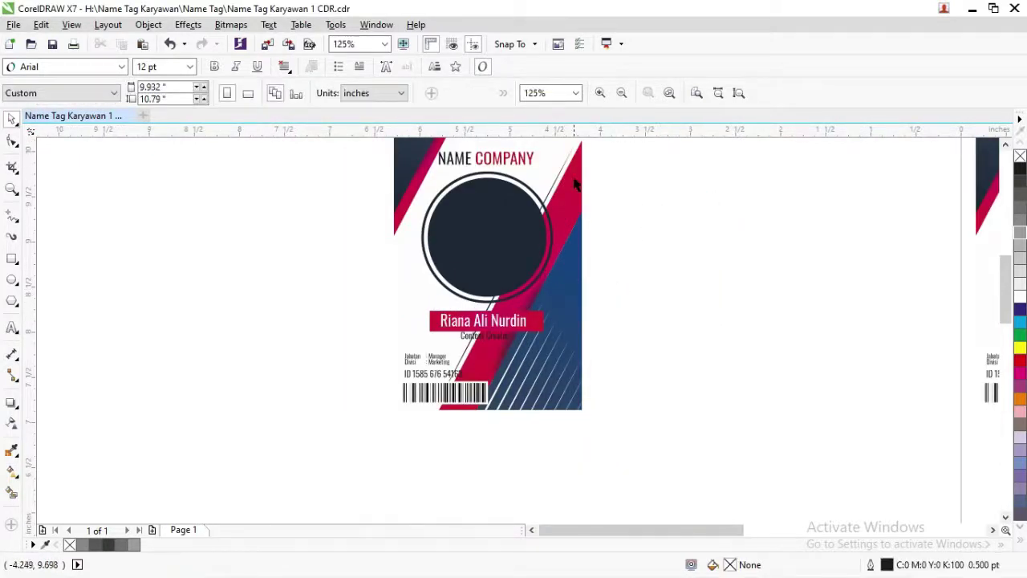
left_click(566, 276)
left_click_drag(566, 277, 631, 280)
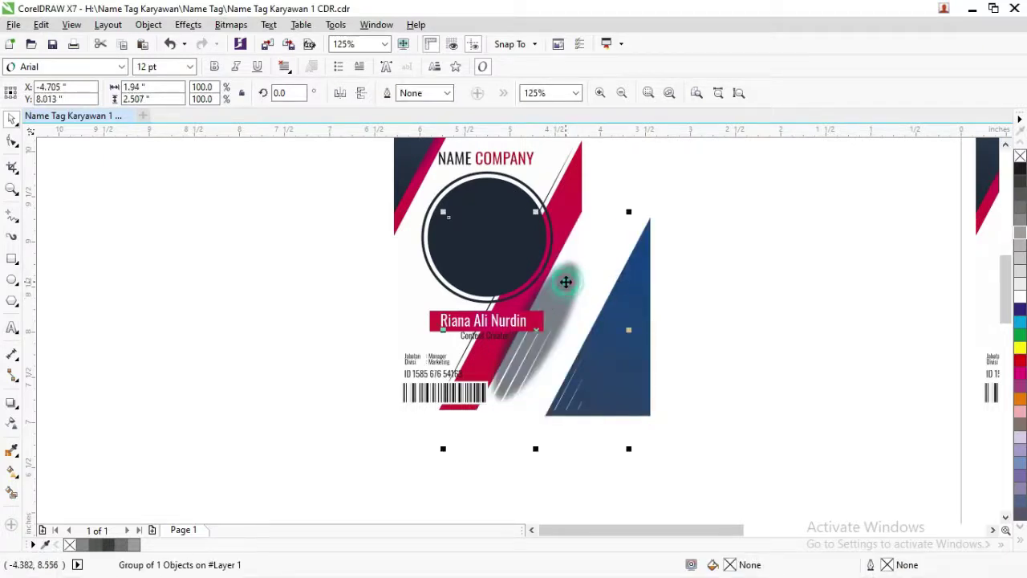
Step: Try shifting the blurred grey shadow group slightly to the right, and undo the move
scroll(566, 281, "up", 4)
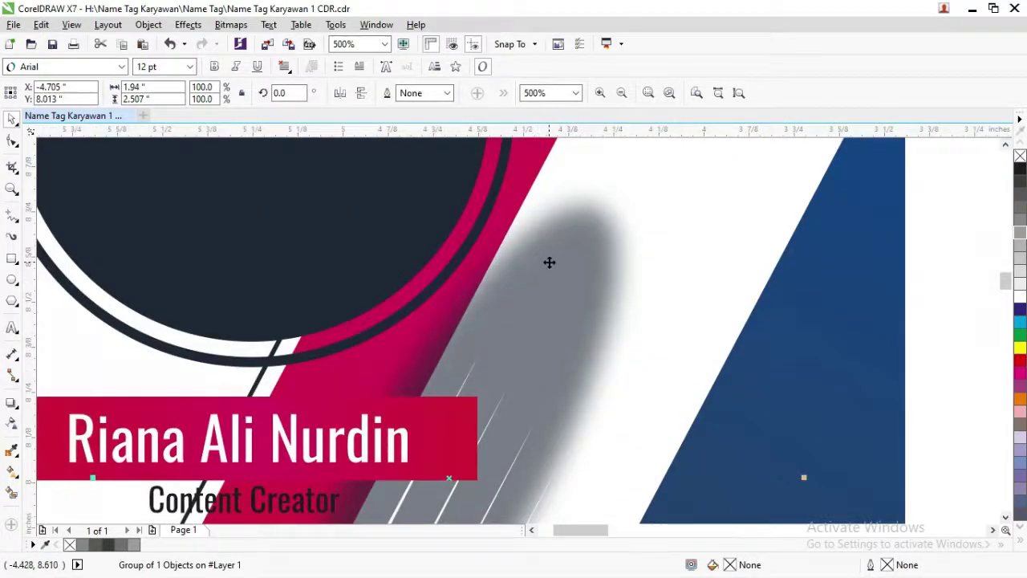
left_click_drag(549, 262, 592, 266)
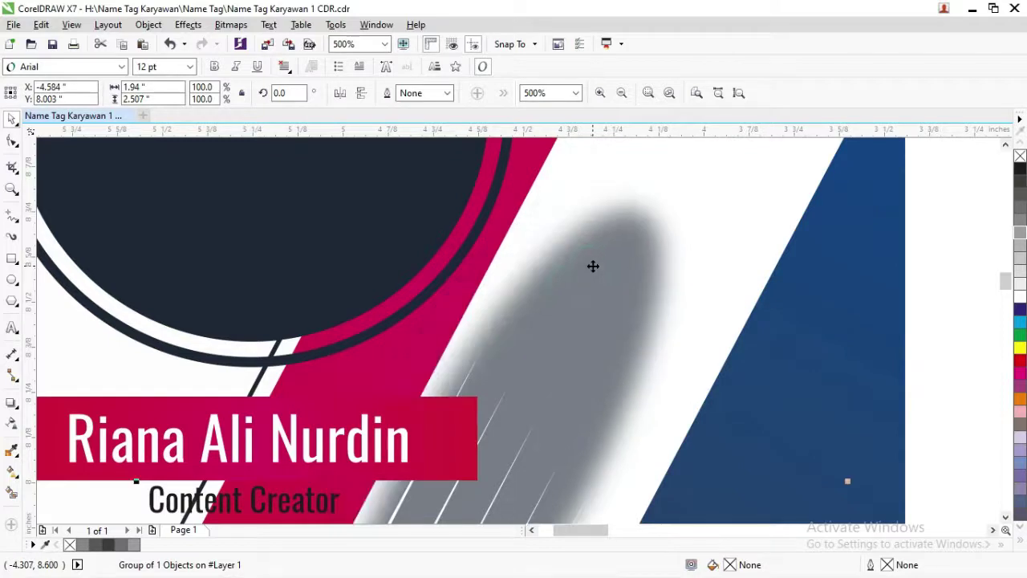
key("ctrl+z")
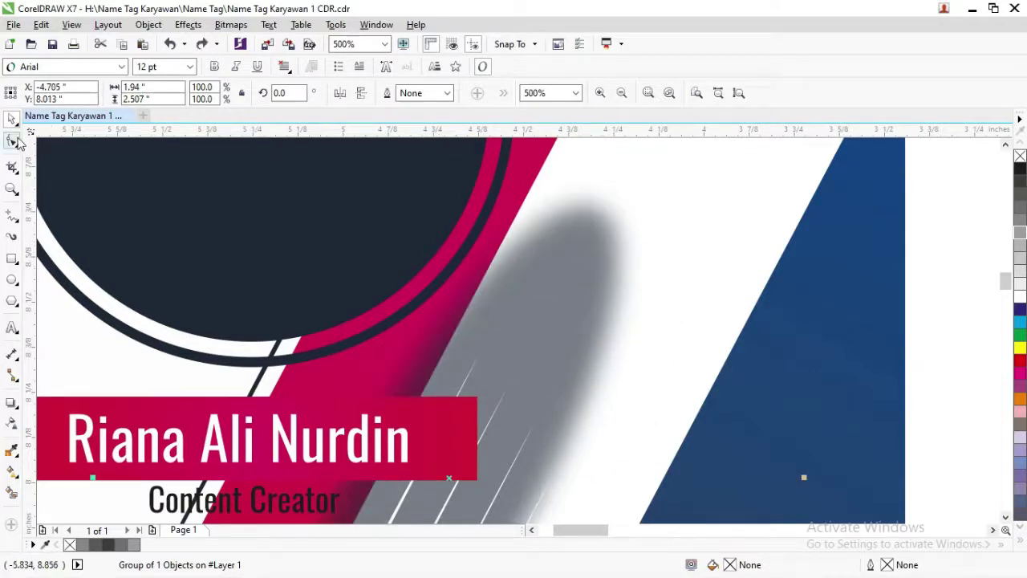
Step: Try to edit the blurred grey shadow of the duplicated tag with the Shape tool
left_click(12, 138)
scroll(313, 284, "down", 4)
left_click(381, 275)
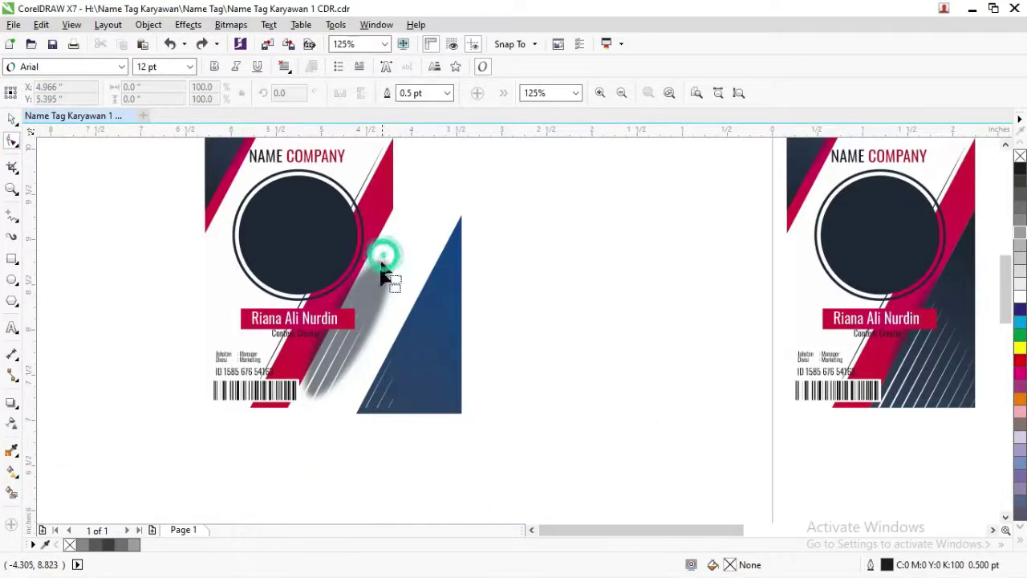
left_click(13, 120)
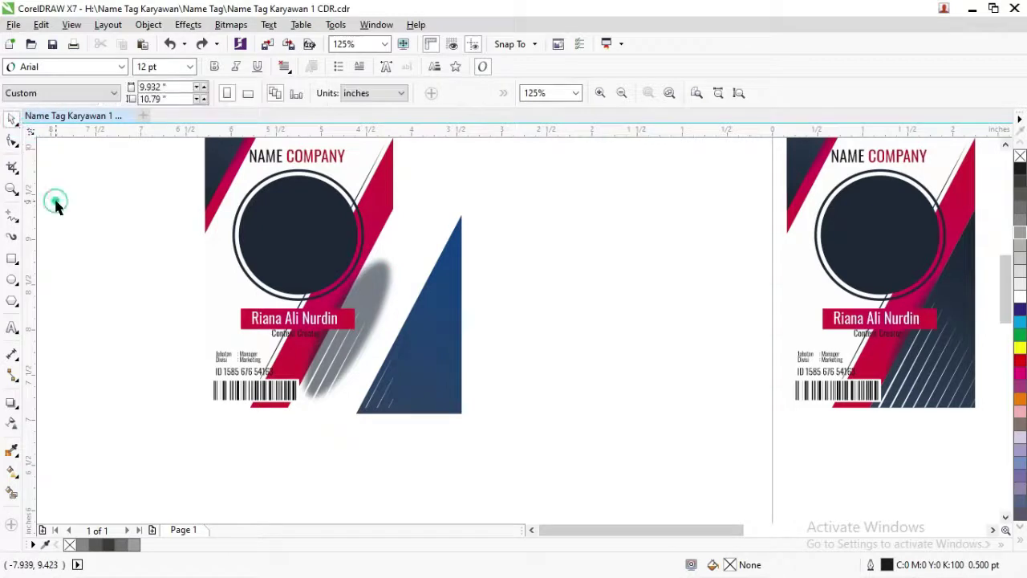
left_click(382, 278)
left_click(13, 140)
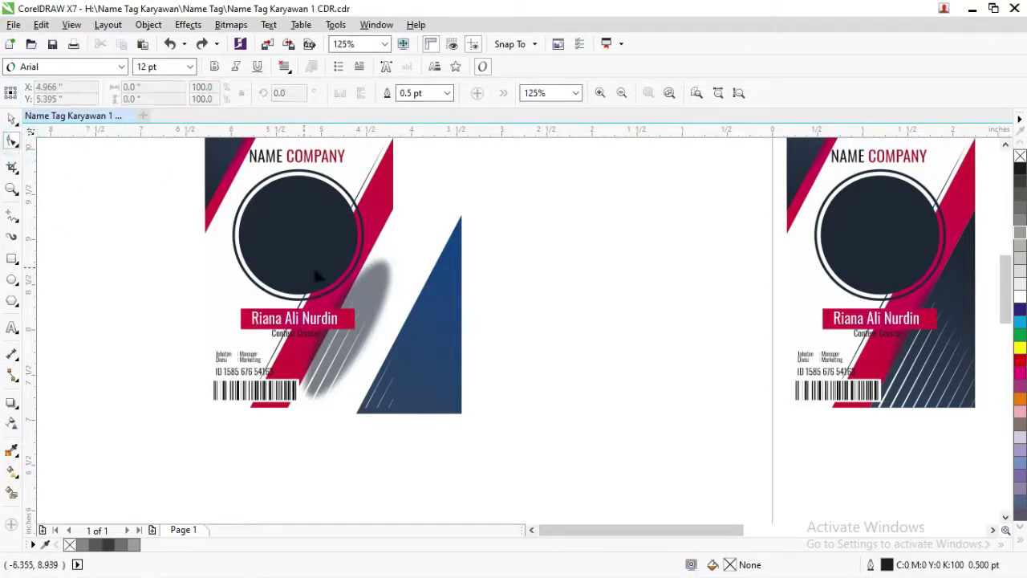
left_click(13, 119)
Step: Try moving the blurred shadow group to the right and squashing it to 82.6% of its height, undoing both changes
left_click_drag(377, 282, 406, 282)
key("ctrl+z")
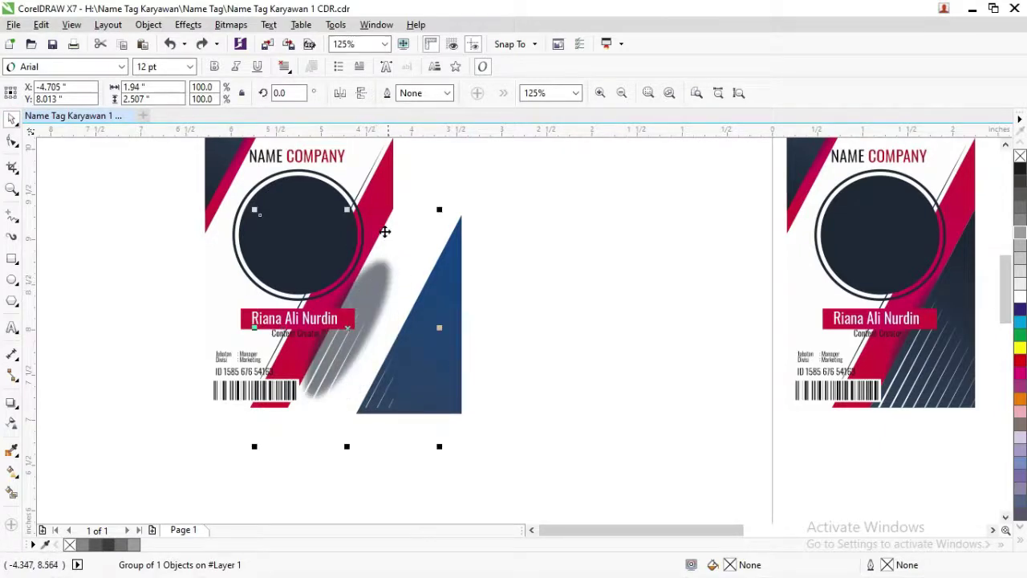
left_click_drag(347, 448, 348, 409)
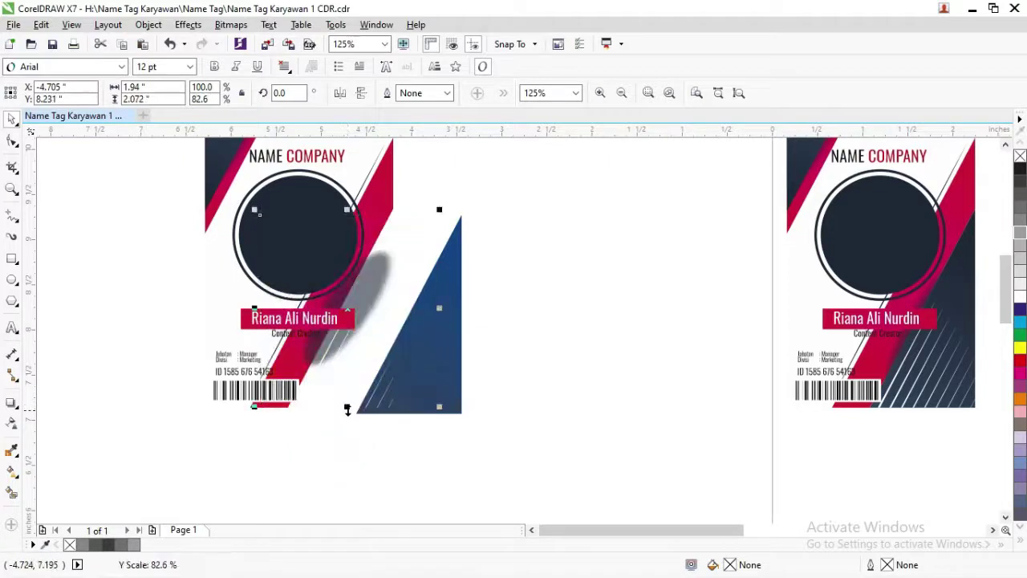
key("ctrl+z")
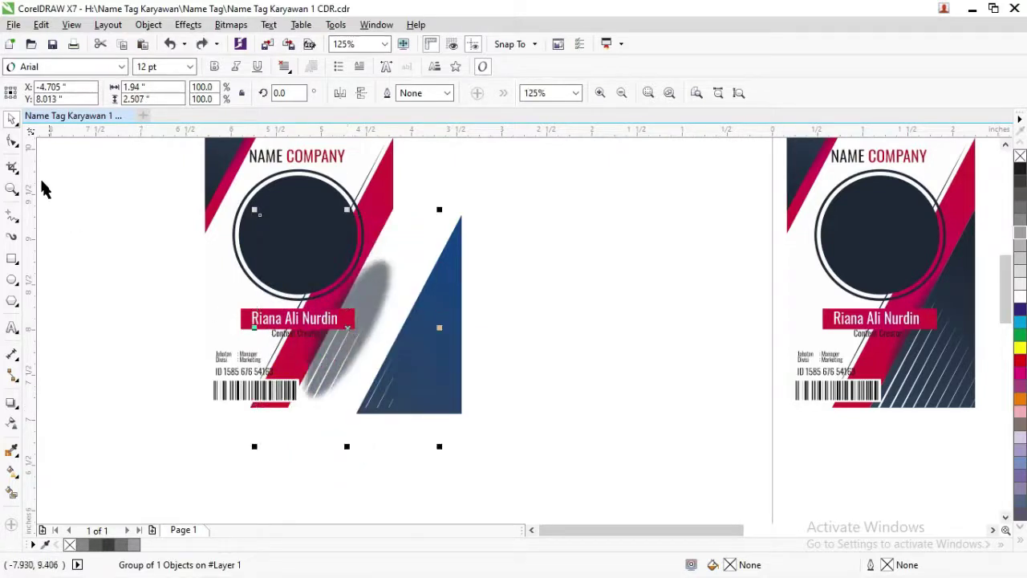
left_click(12, 141)
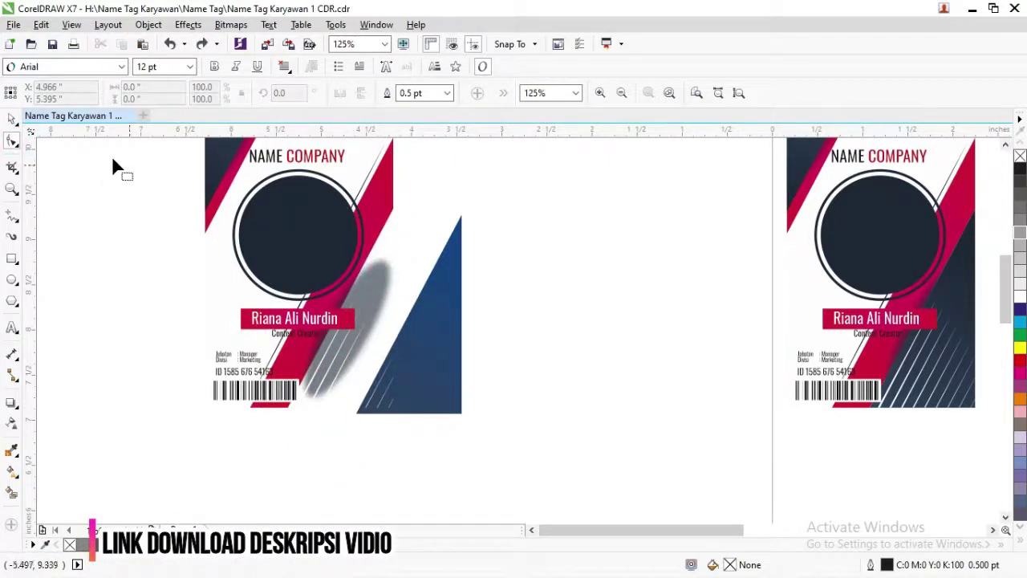
left_click(12, 118)
left_click(377, 282)
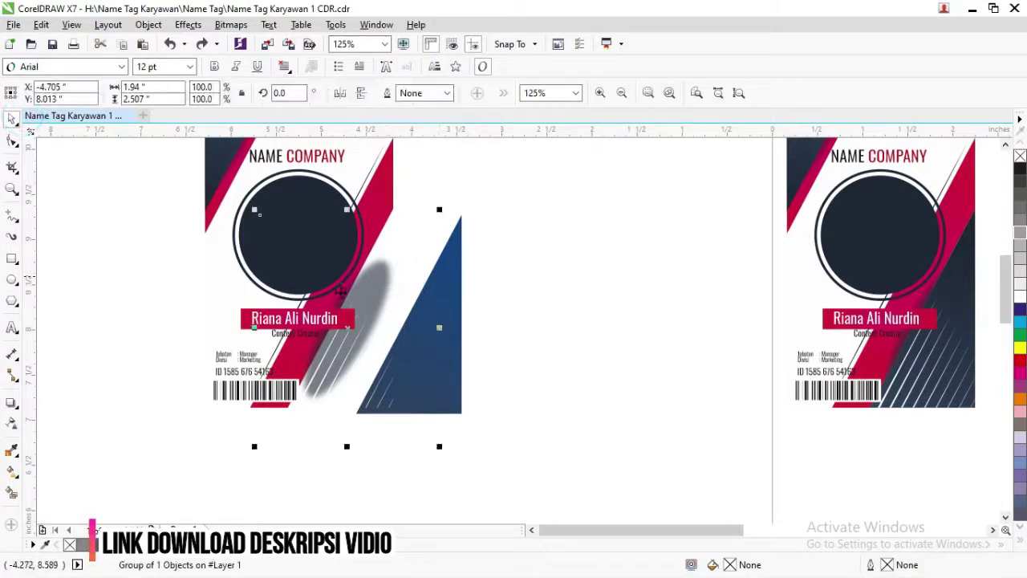
Step: Examine the duplicated tag's ID number, Jabatan, Divisi and Manager texts by selecting them one after another
scroll(227, 384, "up", 2)
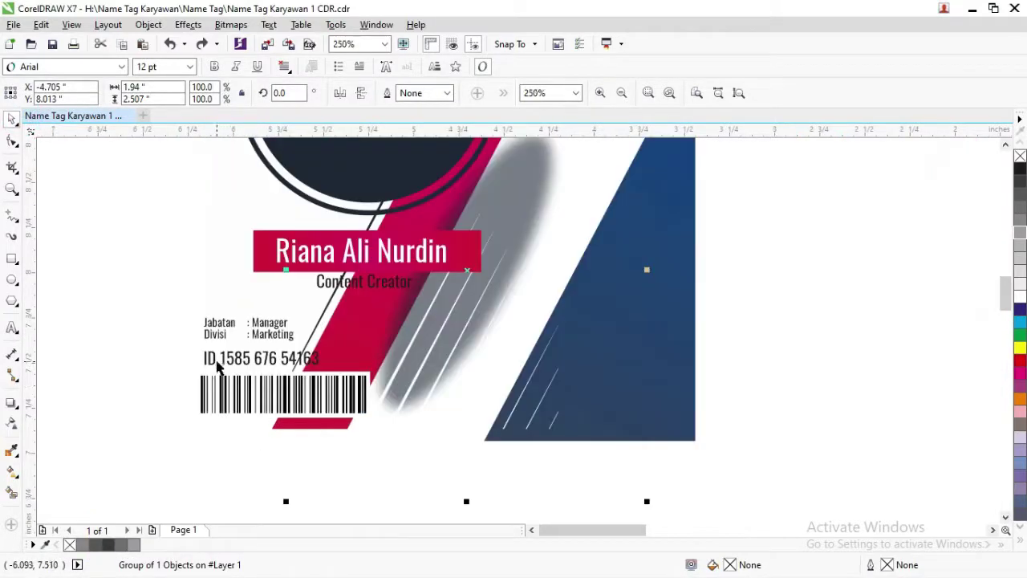
left_click(217, 361)
left_click(218, 323)
left_click(214, 334)
scroll(250, 324, "up", 2)
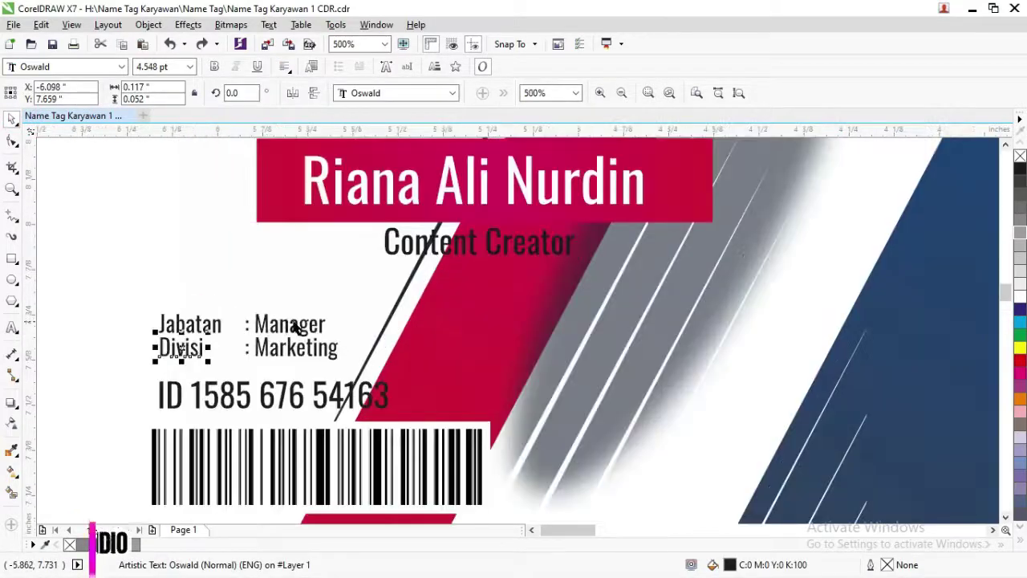
left_click(298, 330)
left_click(294, 392)
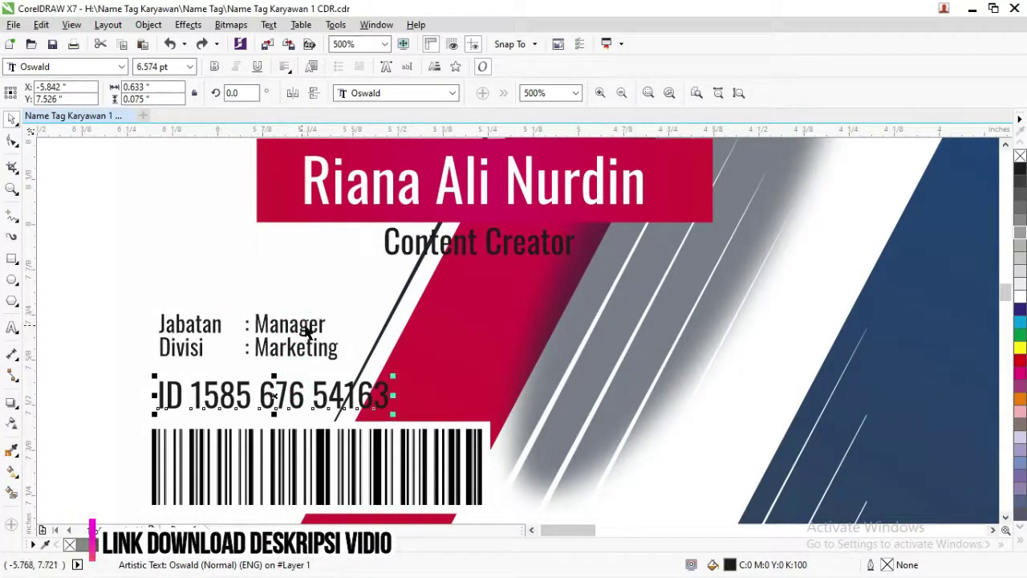
scroll(272, 363, "down", 2)
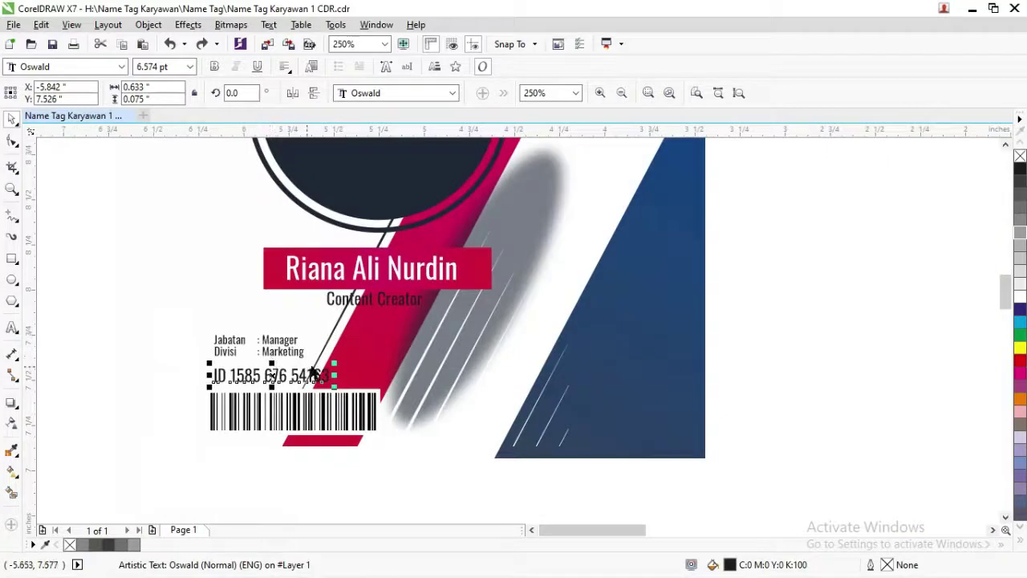
scroll(382, 307, "down", 2)
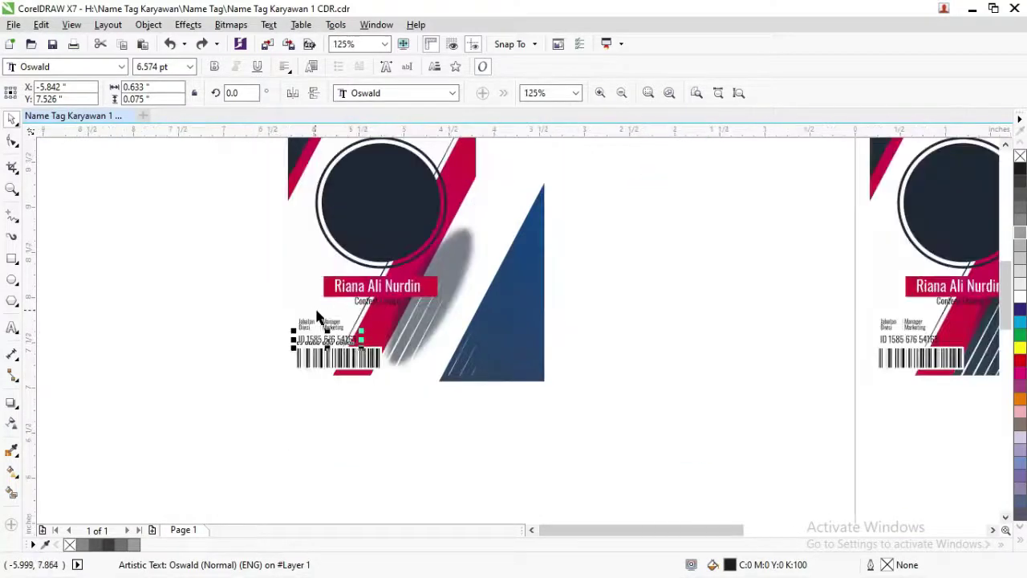
Step: Select the last digit group of the duplicated tag's ID number with the Text tool, and leave text editing
left_click(12, 329)
left_click(343, 339)
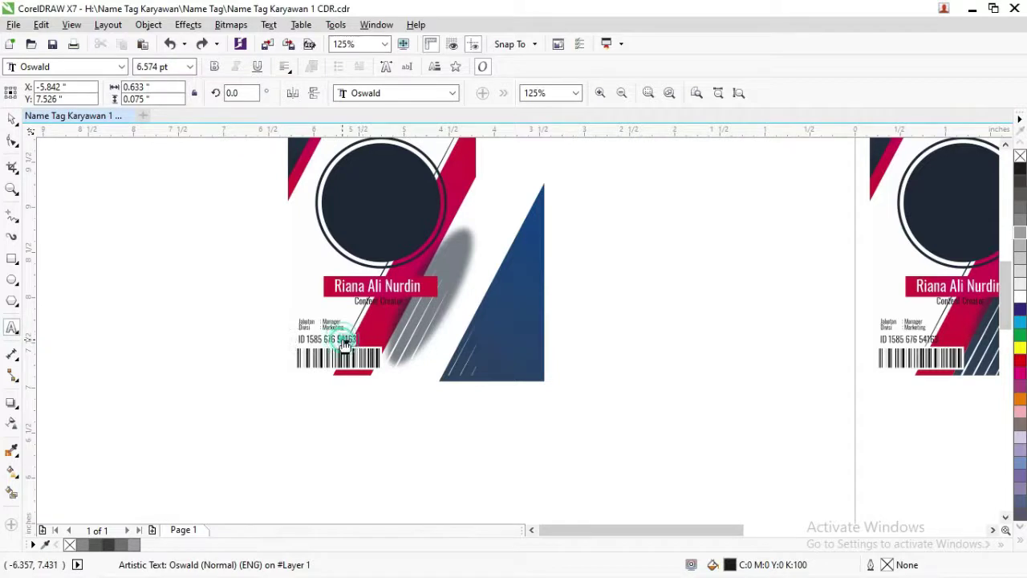
double_click(343, 339)
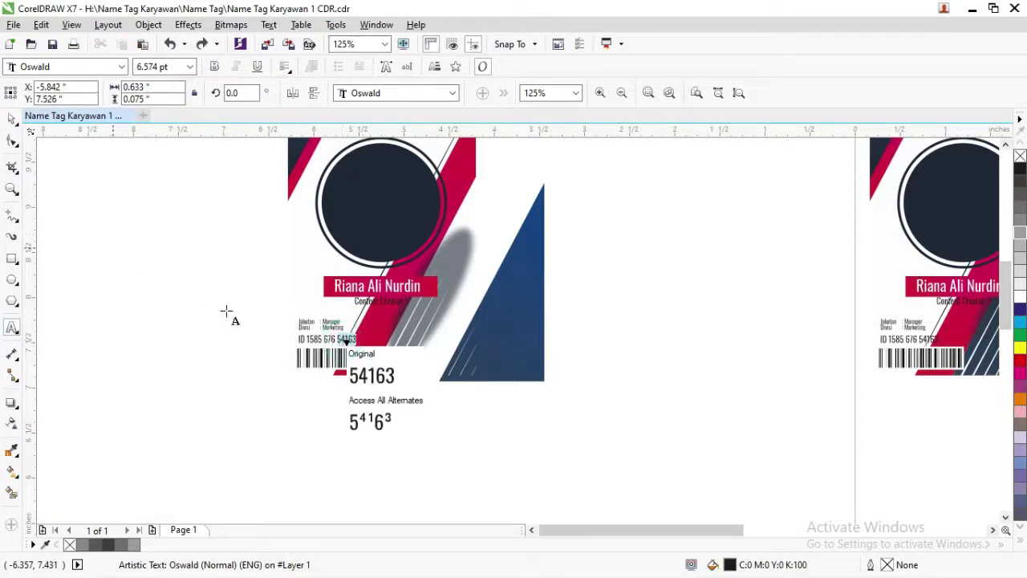
left_click(12, 118)
left_click(279, 304)
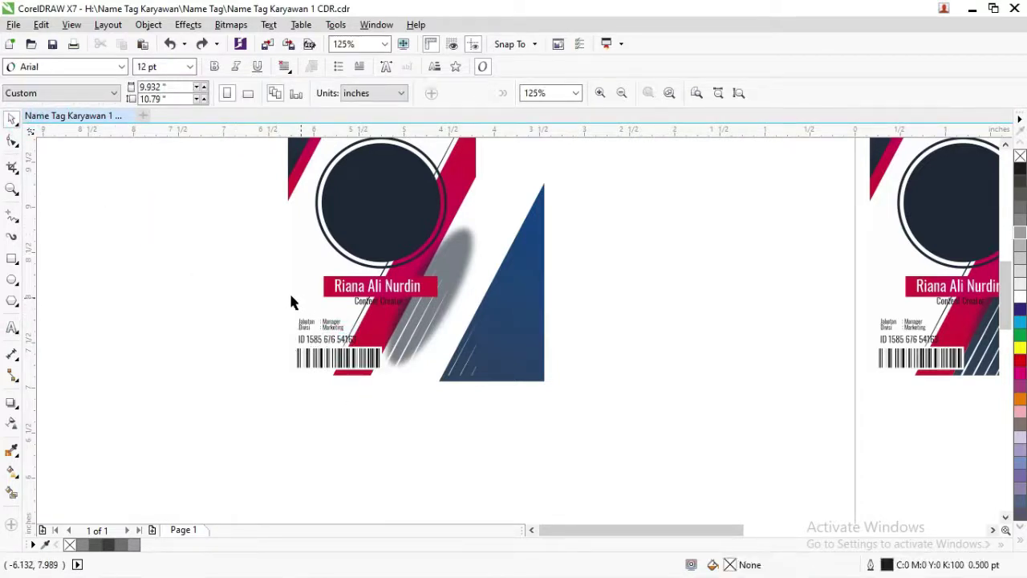
scroll(480, 325, "down", 1)
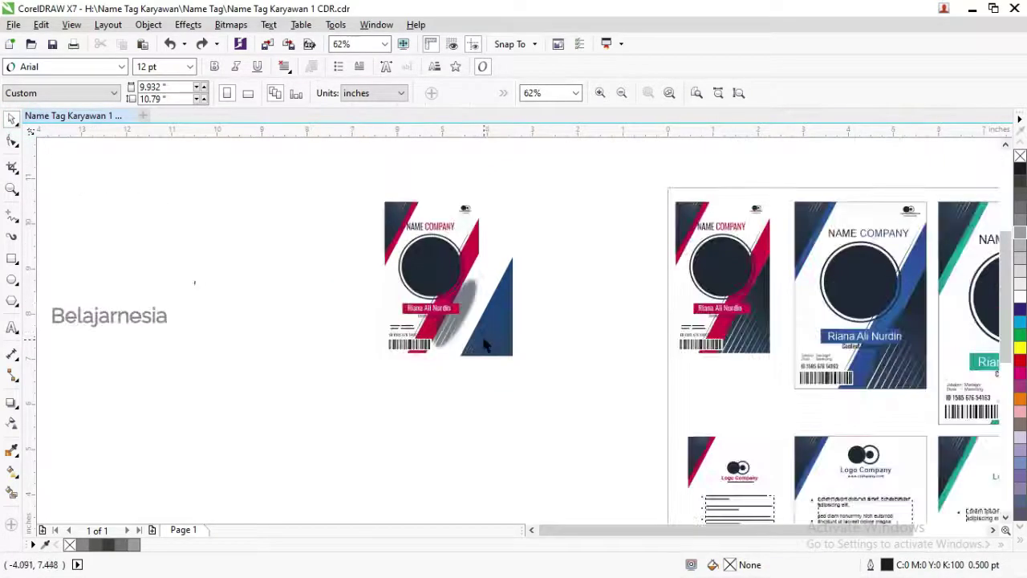
scroll(575, 343, "down", 1)
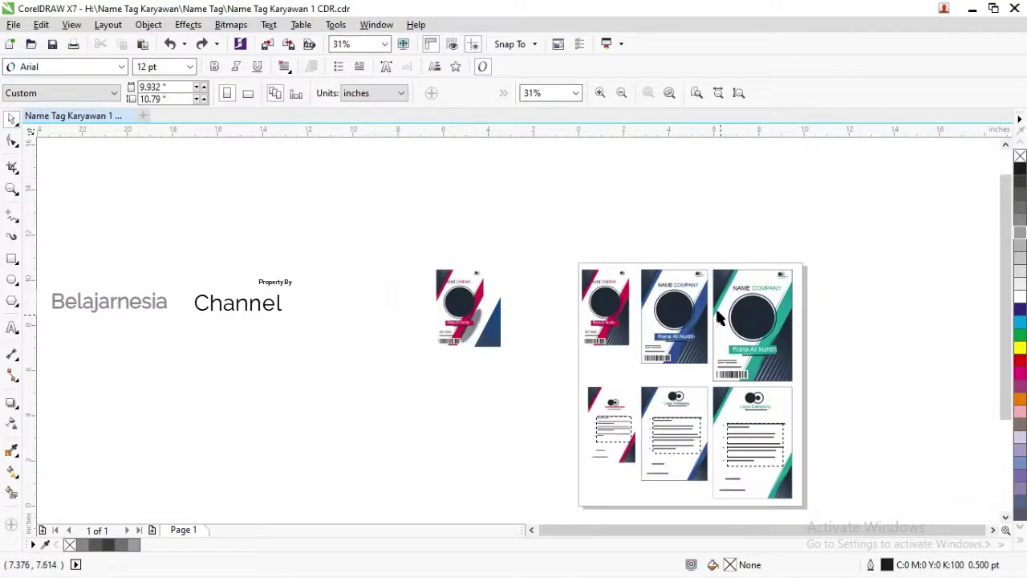
scroll(719, 319, "up", 1)
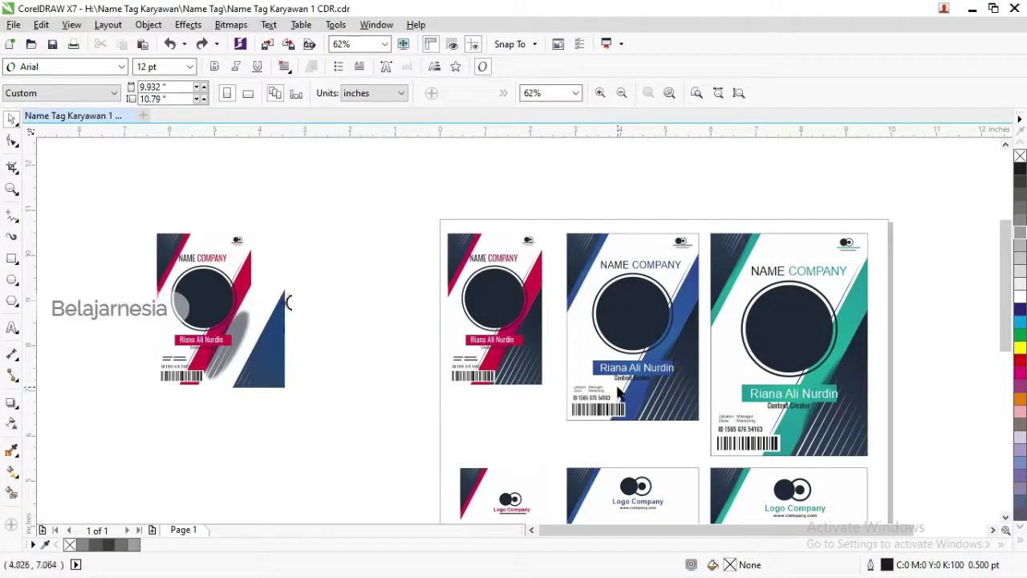
scroll(619, 391, "down", 1)
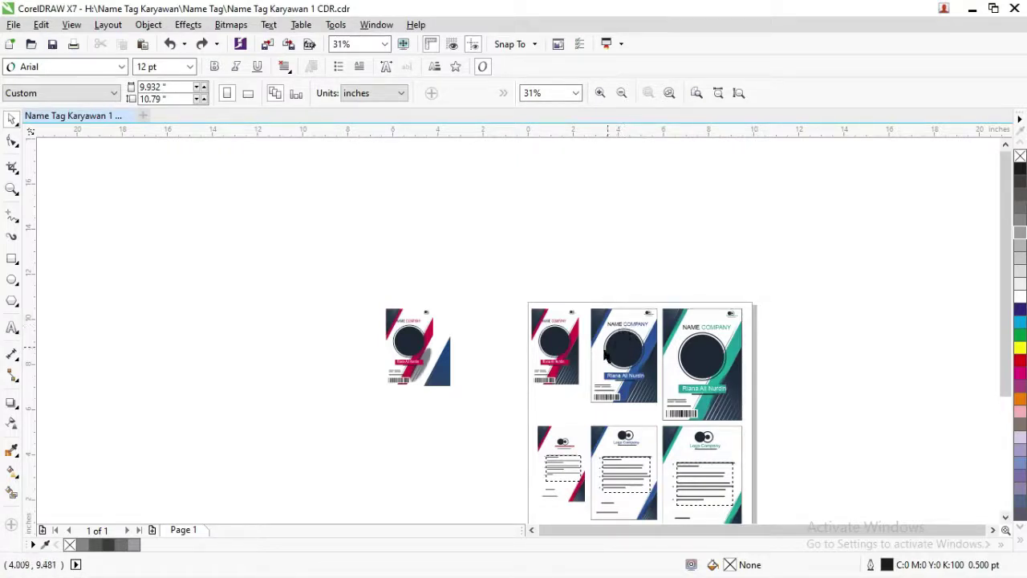
Step: Switch to File Explorer and bring the Capture photo from the Pictures folder into the CorelDRAW drawing, between the duplicated tag and the page
key("alt+Tab")
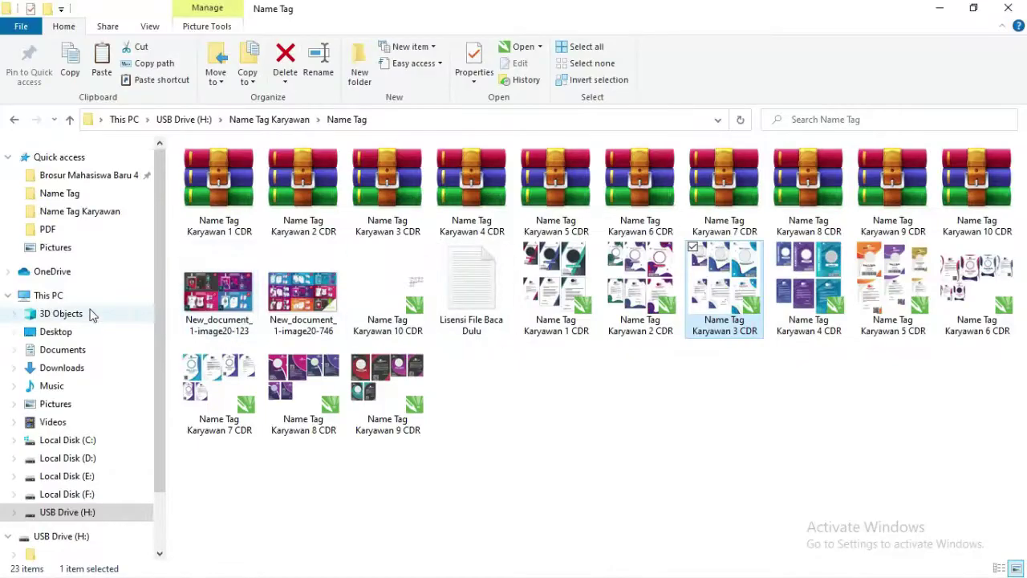
left_click(49, 258)
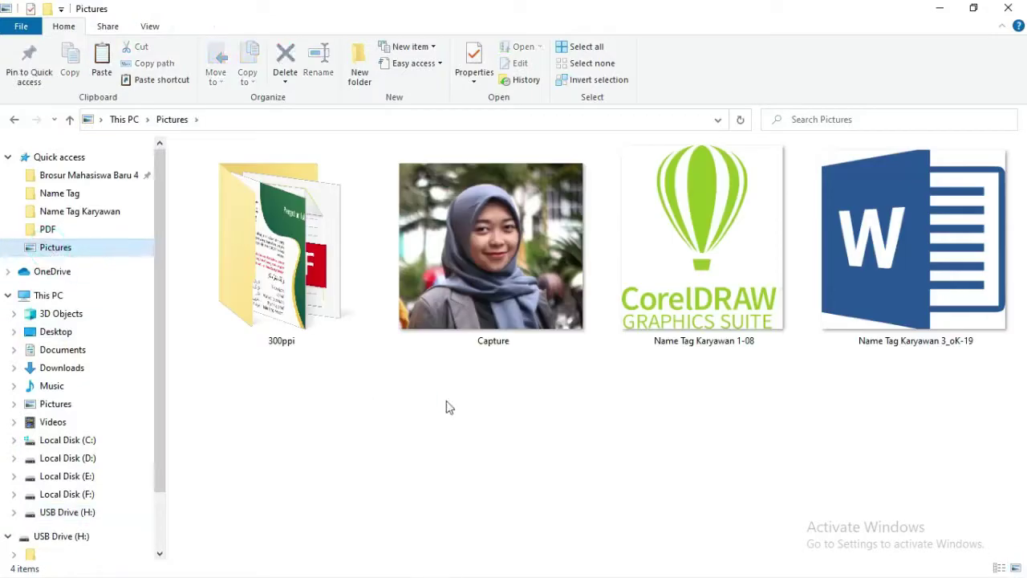
left_click(471, 291)
left_click_drag(443, 411, 452, 399)
key("alt+Tab")
left_click_drag(492, 311, 473, 317)
scroll(460, 339, "up", 4)
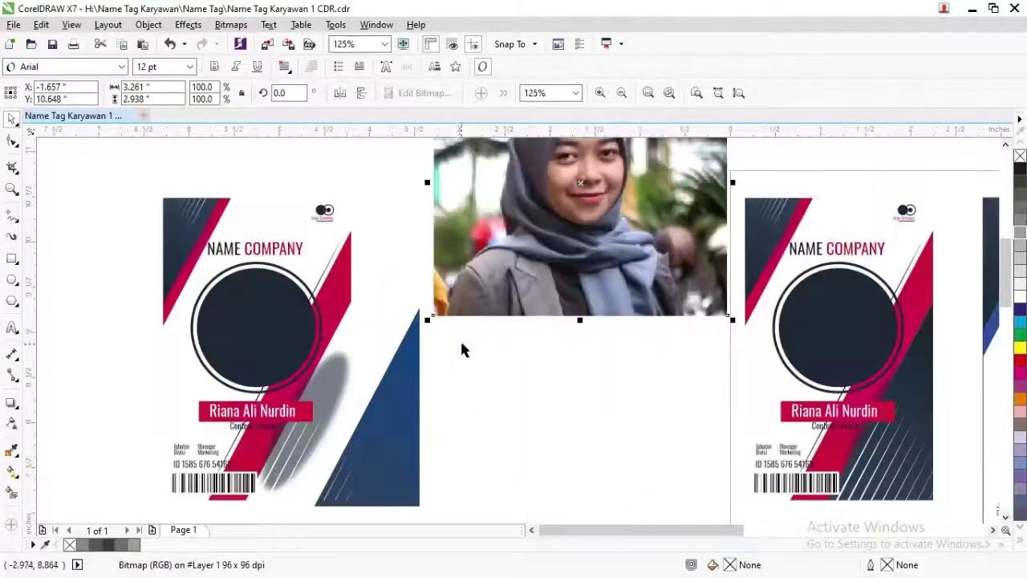
scroll(511, 312, "down", 2)
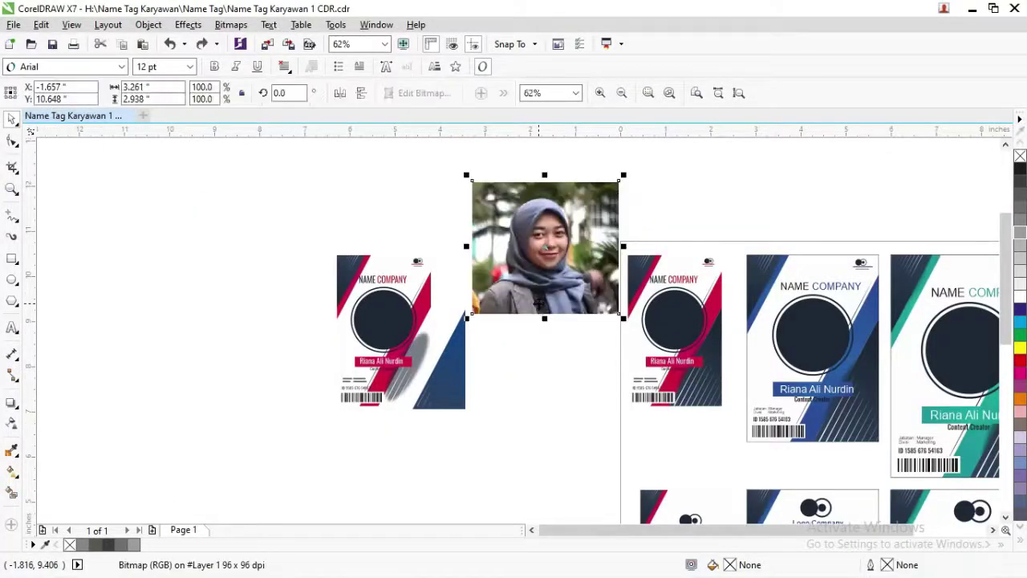
Step: Undo the accidental changes to the duplicated tag's gradient shape, bring the employee photo back, and place it at the tag's left side
key("ctrl+z")
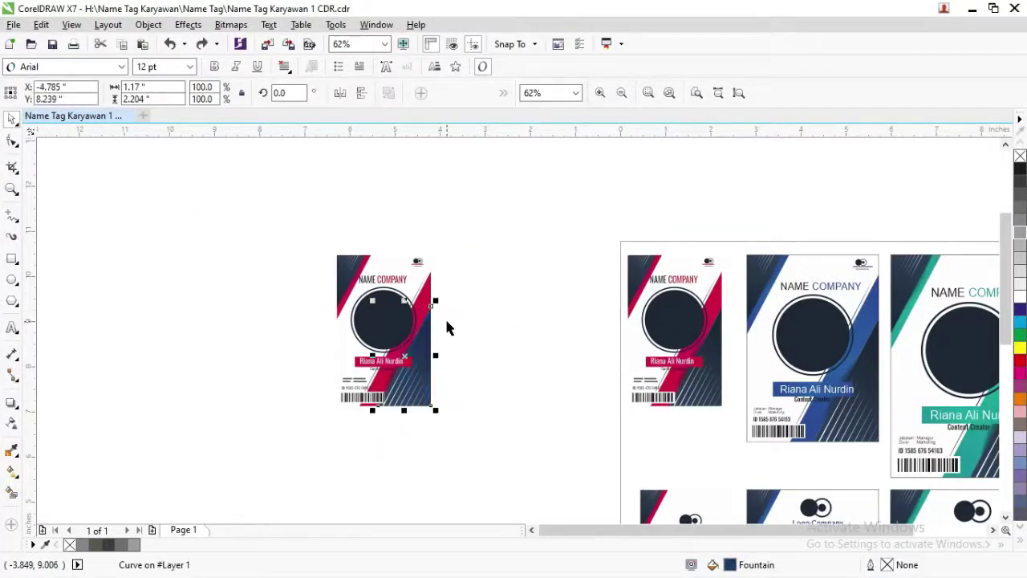
key("ctrl+shift+z")
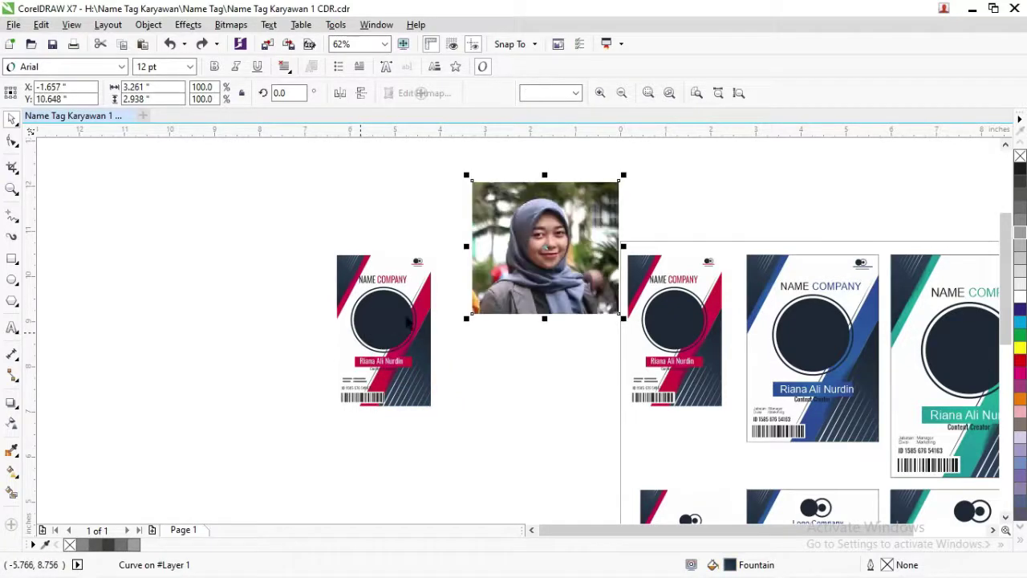
left_click_drag(546, 260, 274, 325)
scroll(285, 320, "up", 2)
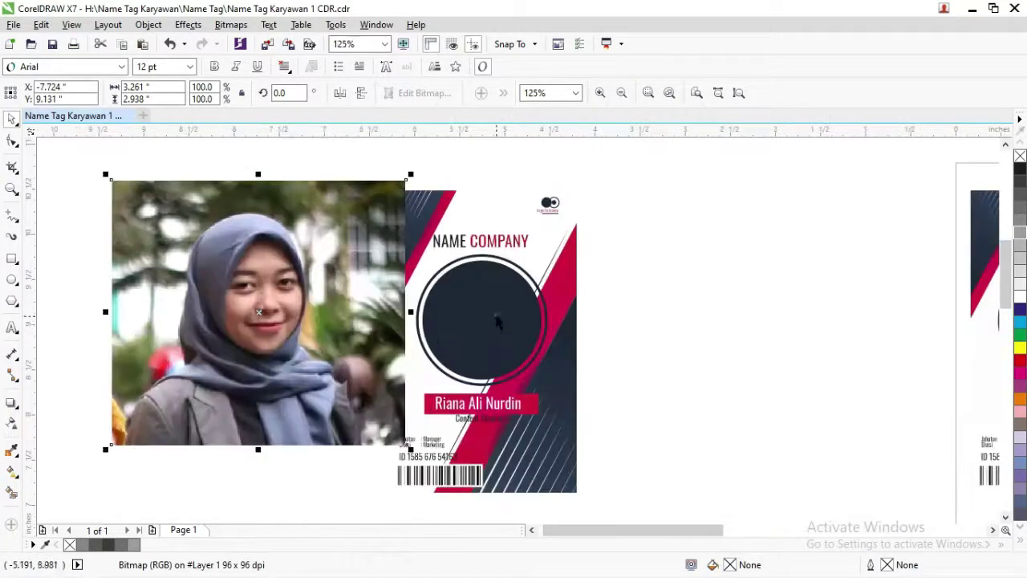
Step: Ungroup the duplicated tag's circle frame into its outer ring and filled inner circle, and select the outer ring
left_click(498, 321)
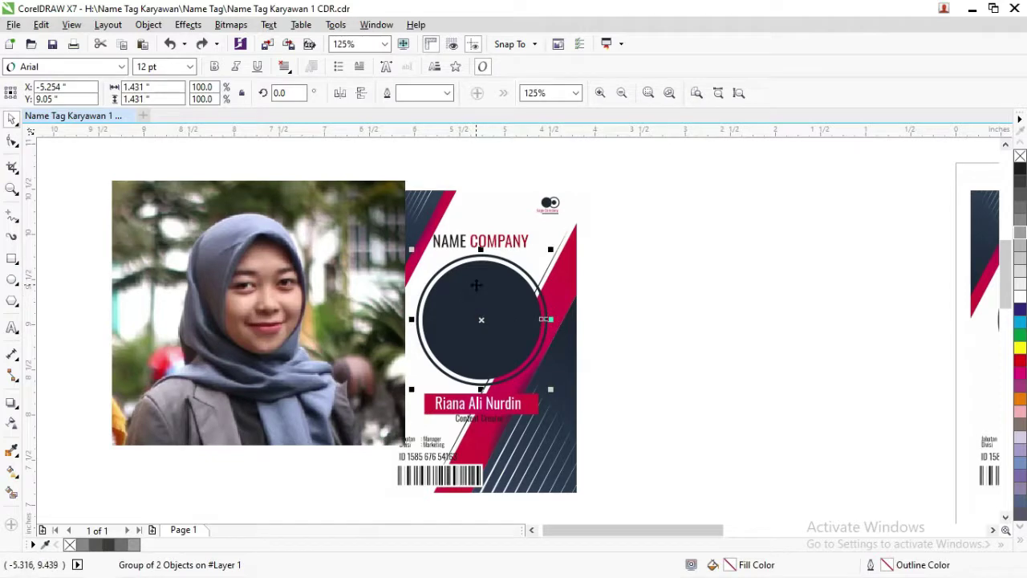
scroll(476, 284, "up", 2)
scroll(477, 288, "down", 2)
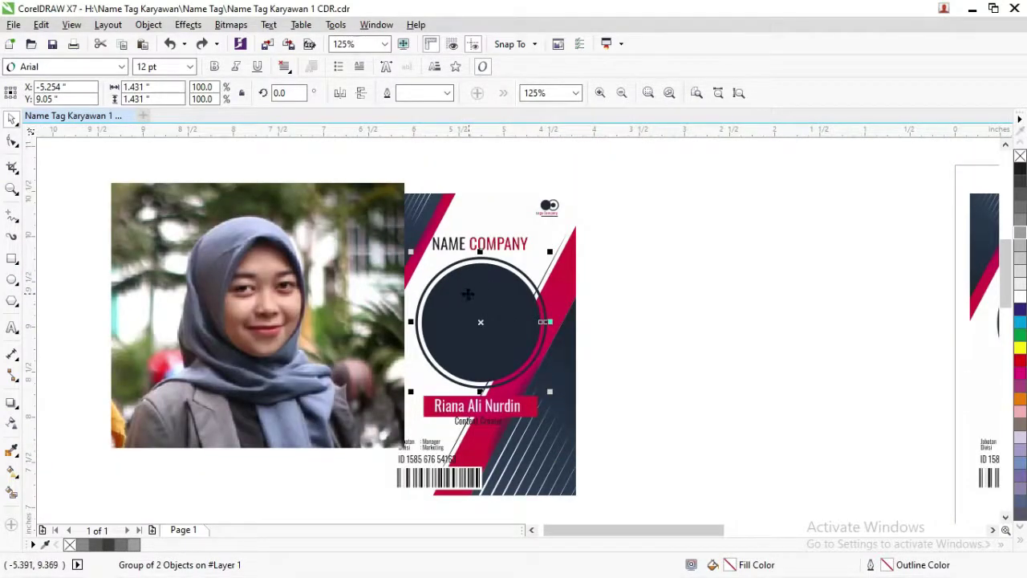
right_click(468, 294)
left_click(525, 282)
left_click(634, 276)
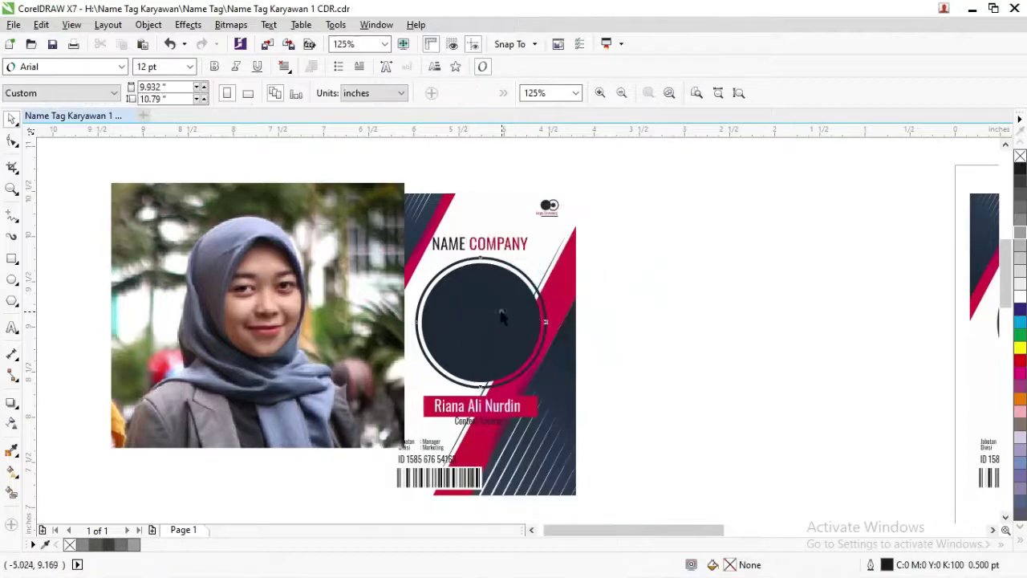
left_click_drag(500, 317, 578, 309)
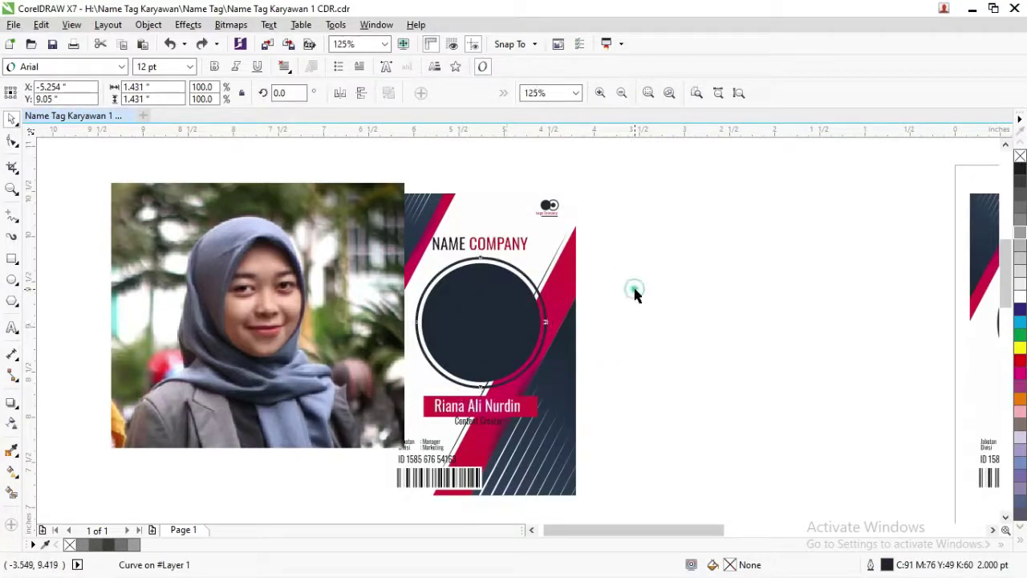
left_click(481, 287)
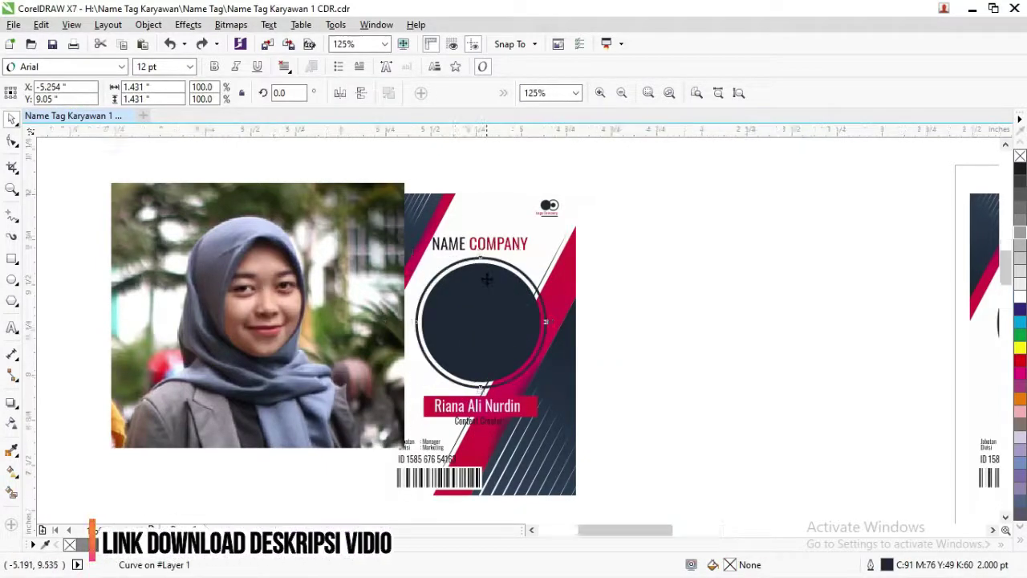
Step: Order the outer ring to the front of the page, and try moving the filled inner circle, undoing that move
scroll(487, 280, "up", 2)
right_click(488, 264)
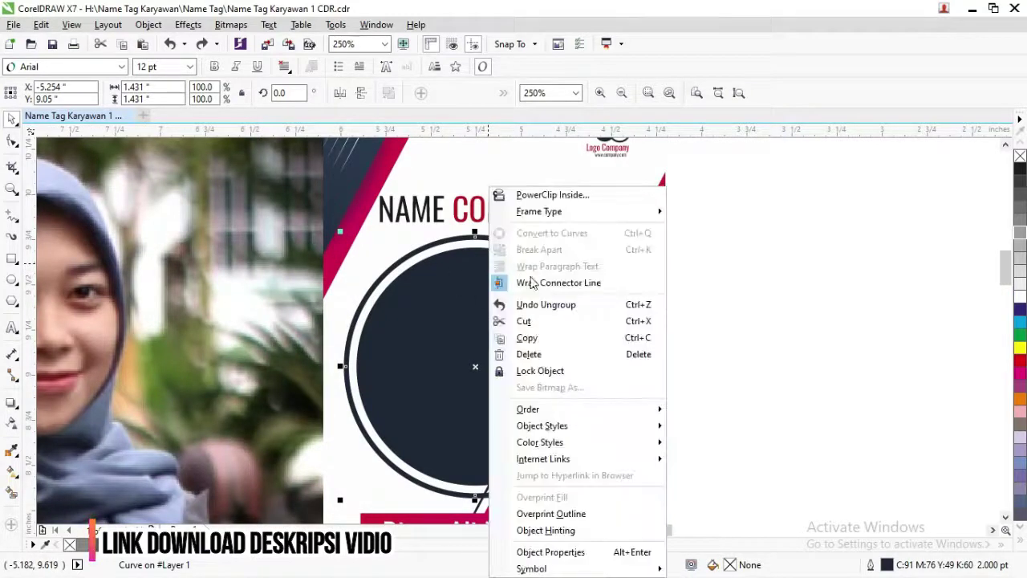
mouse_move(597, 416)
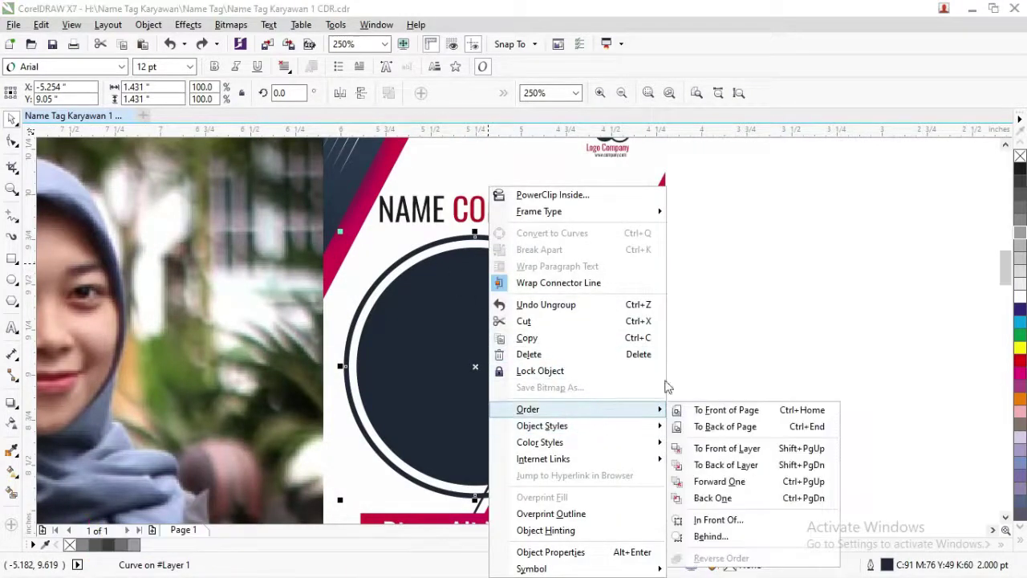
left_click(726, 409)
left_click(534, 322)
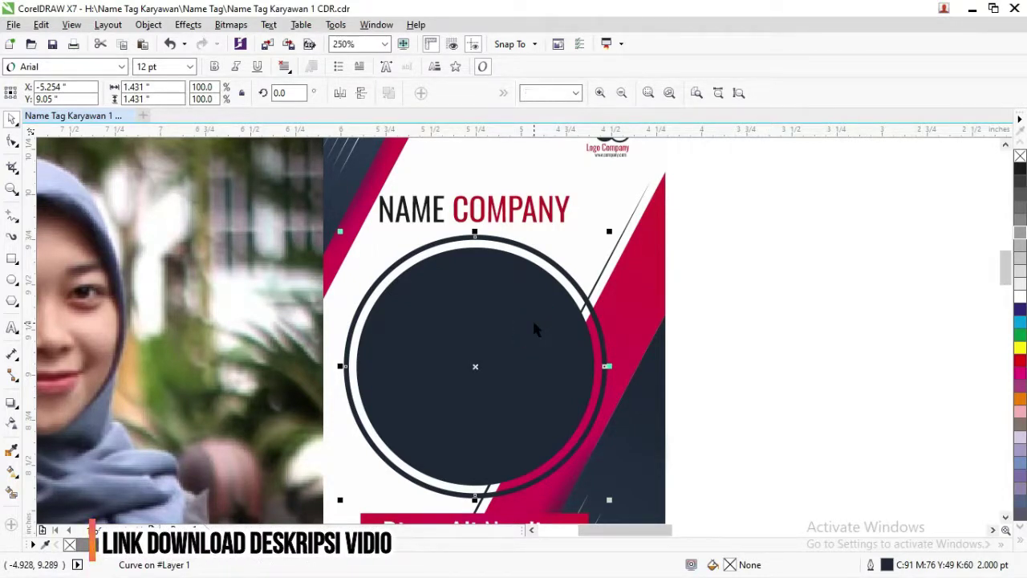
left_click_drag(535, 329, 488, 323)
key("ctrl+z")
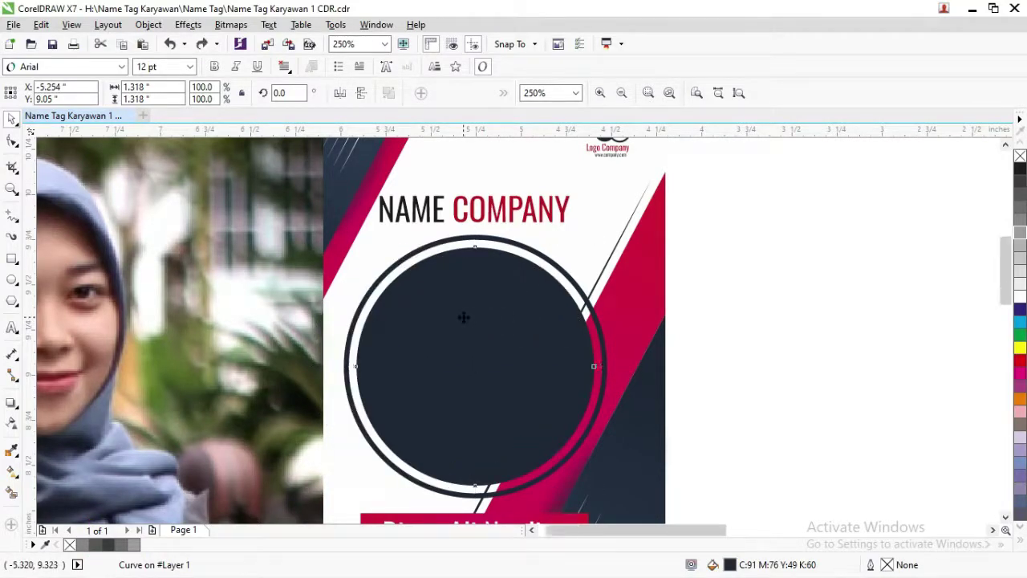
Step: Place the employee photo inside the duplicated tag's filled inner circle with PowerClip
scroll(463, 316, "down", 1)
left_click(291, 261)
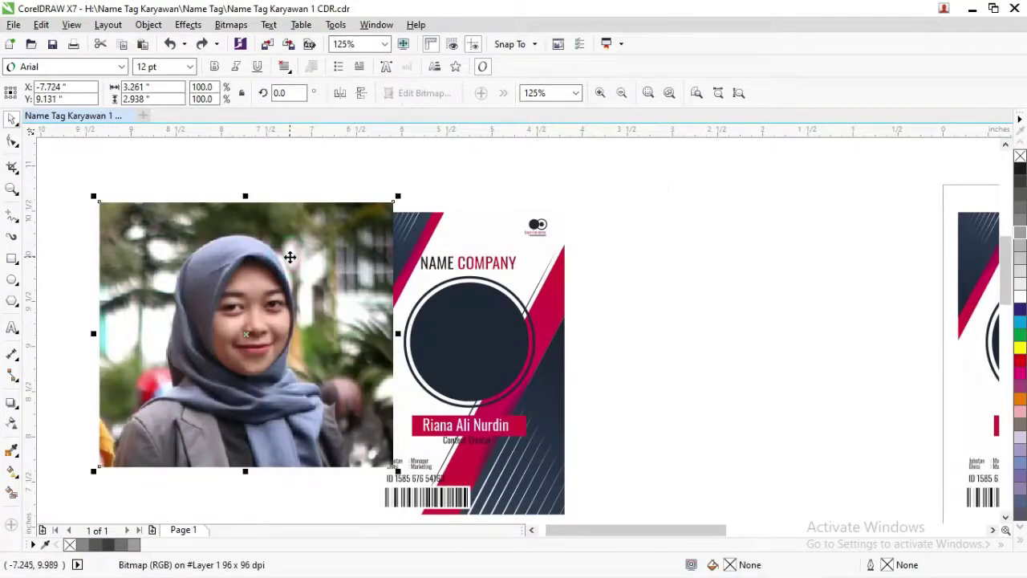
right_click(292, 258)
left_click(345, 178)
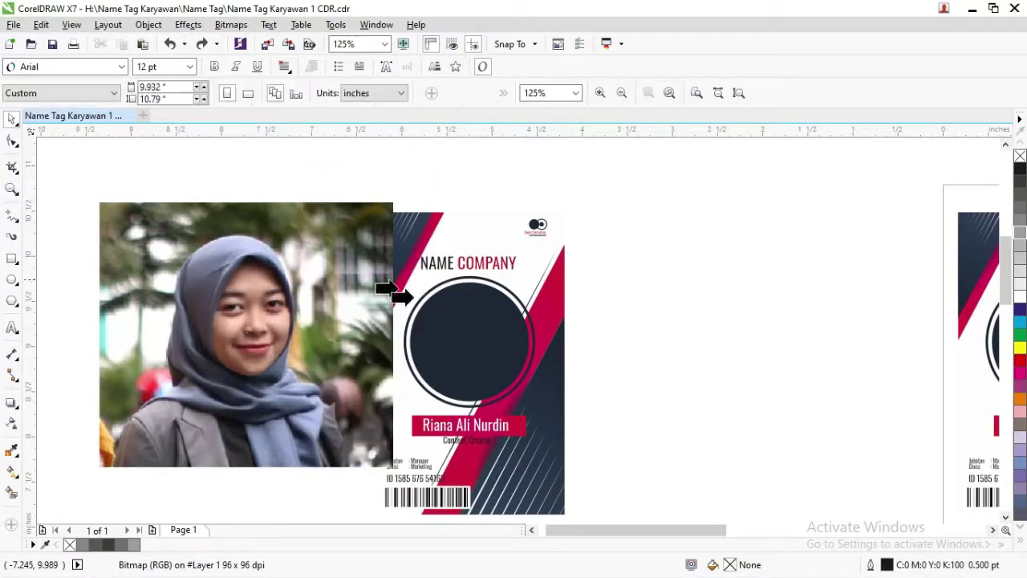
left_click(451, 319)
scroll(468, 316, "up", 1)
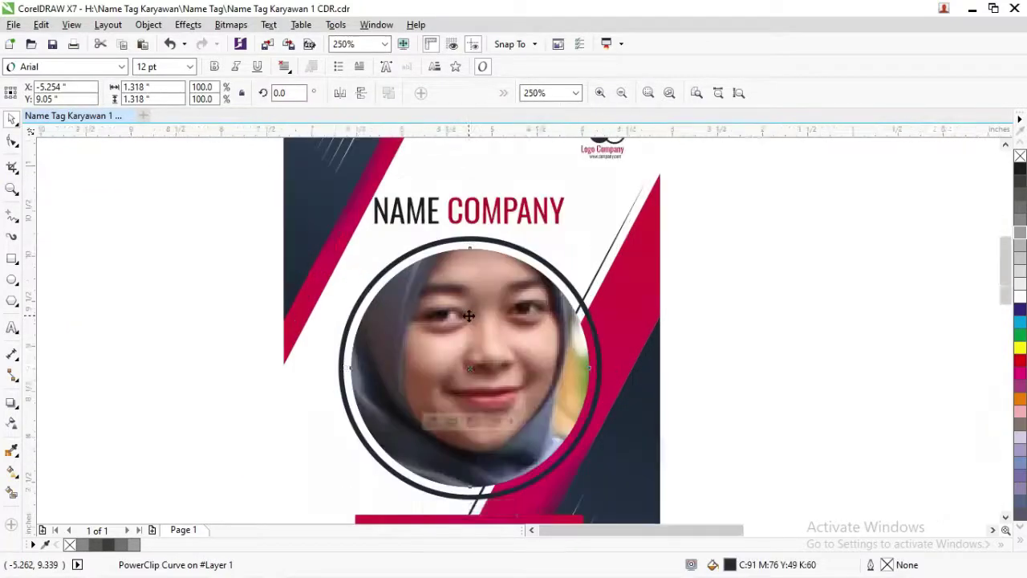
Step: Edit the PowerClip contents, scaling the photo to 46% and shifting it slightly right within the circle, and finish editing
scroll(469, 316, "down", 1)
right_click(470, 316)
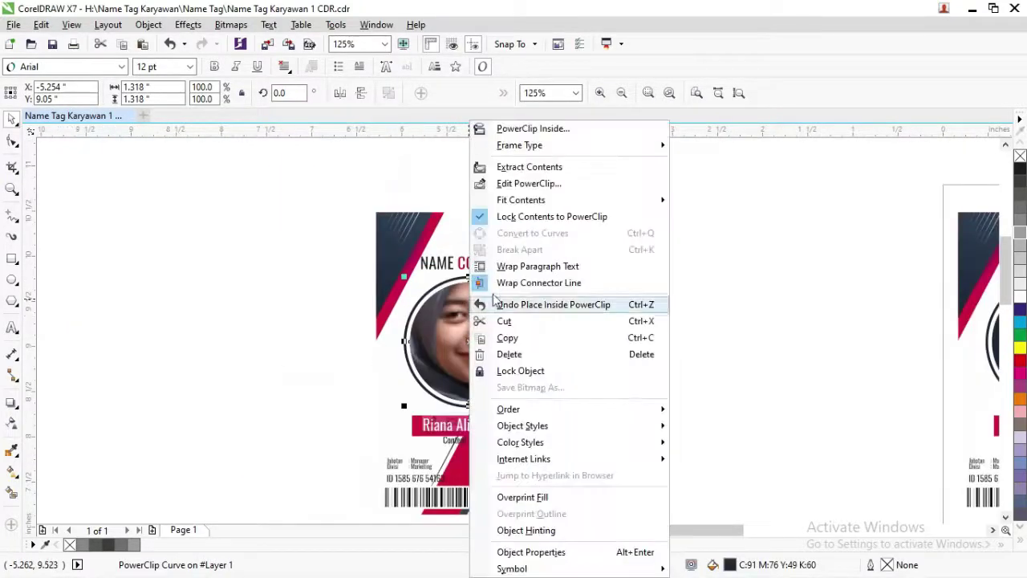
left_click(520, 183)
left_click(569, 254)
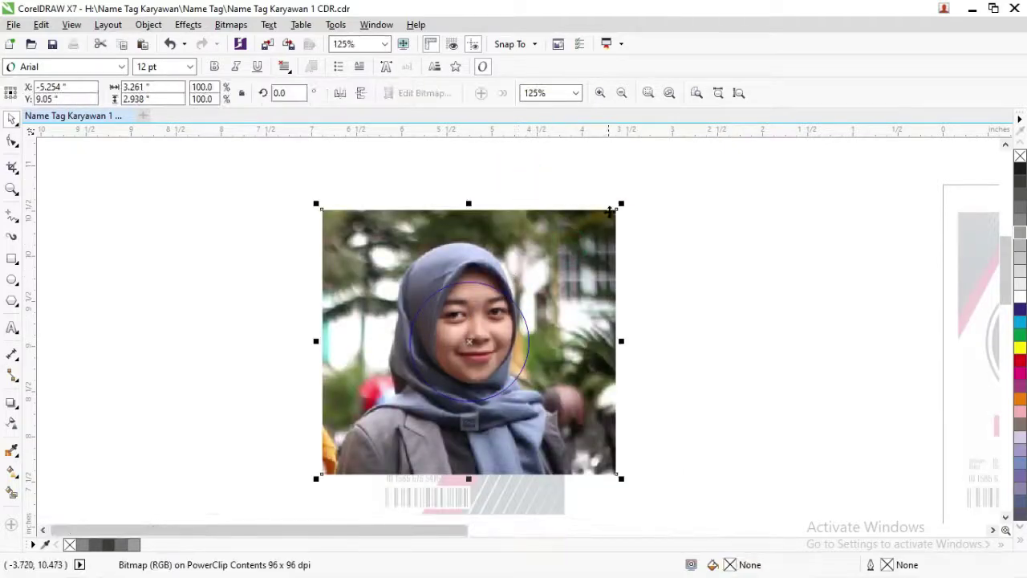
left_click_drag(621, 206, 543, 240)
scroll(489, 281, "up", 2)
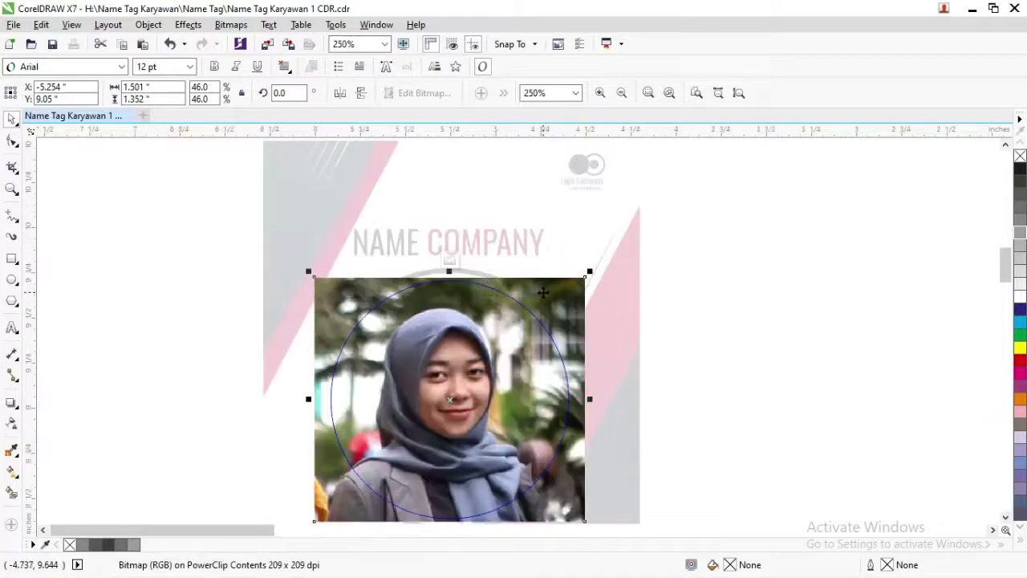
mouse_move(544, 292)
left_mouse_down()
mouse_move(553, 285)
mouse_move(561, 300)
left_mouse_up()
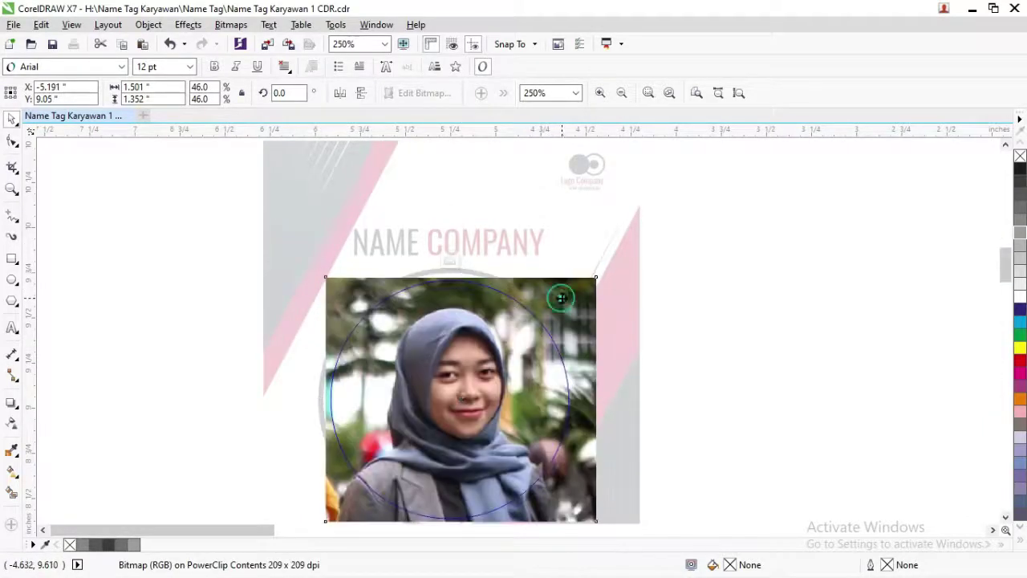
right_click(484, 320)
left_click(542, 232)
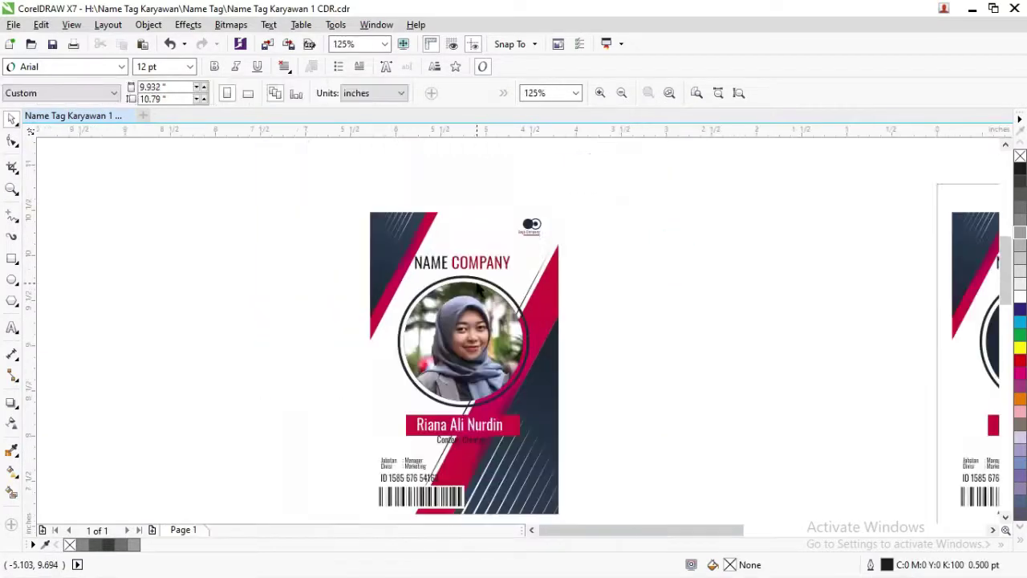
scroll(477, 289, "down", 2)
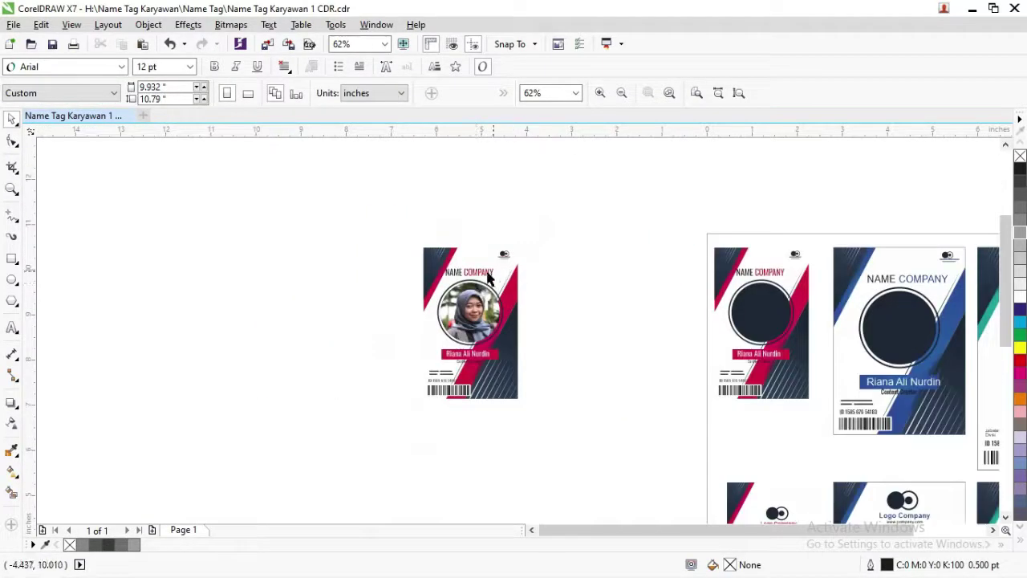
scroll(483, 277, "up", 2)
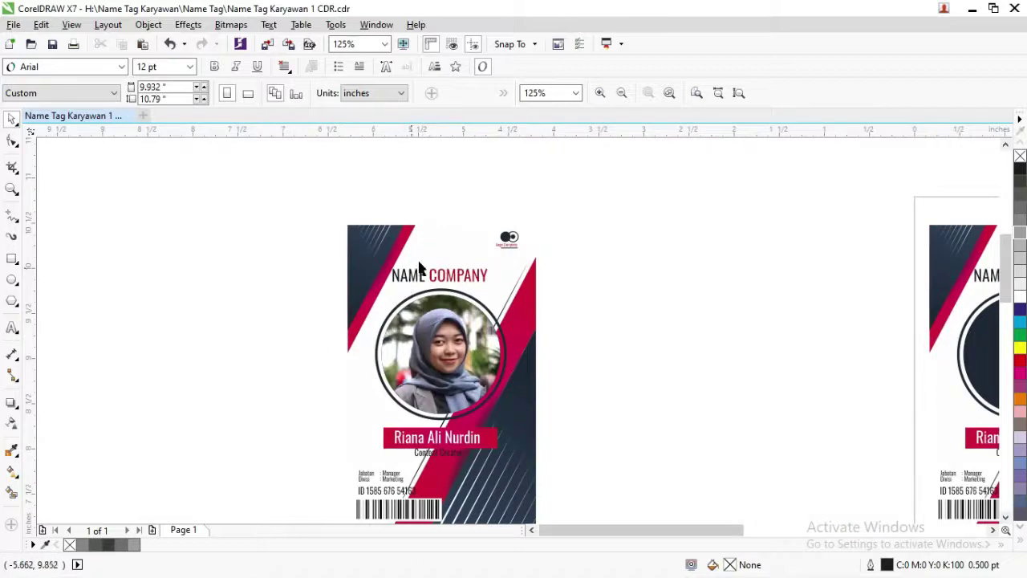
scroll(434, 291, "down", 2)
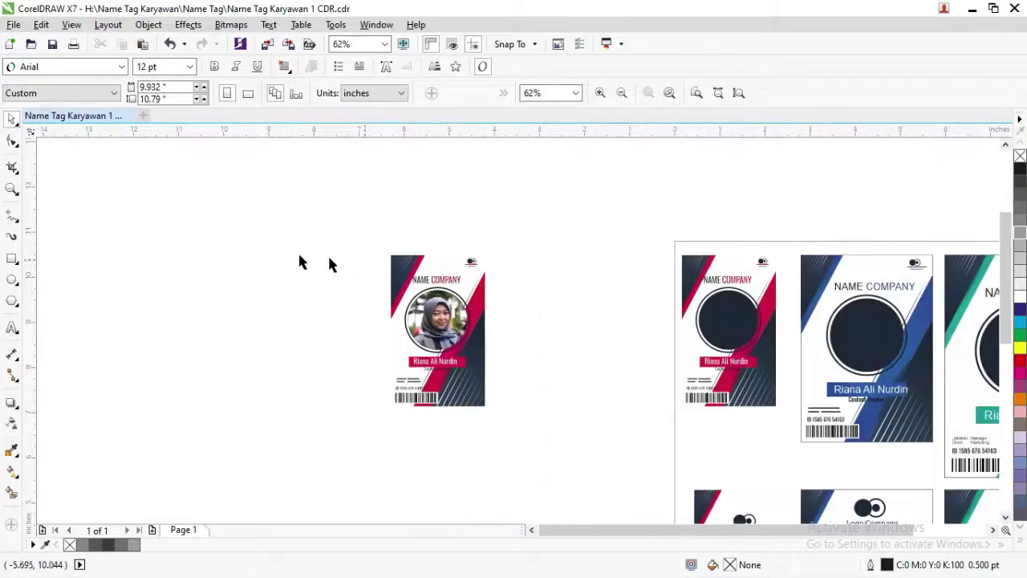
Step: Switch to File Explorer and open the Name Tag Karyawan 5 CDR file from the Name Tag folder in CorelDRAW
key("alt+Tab")
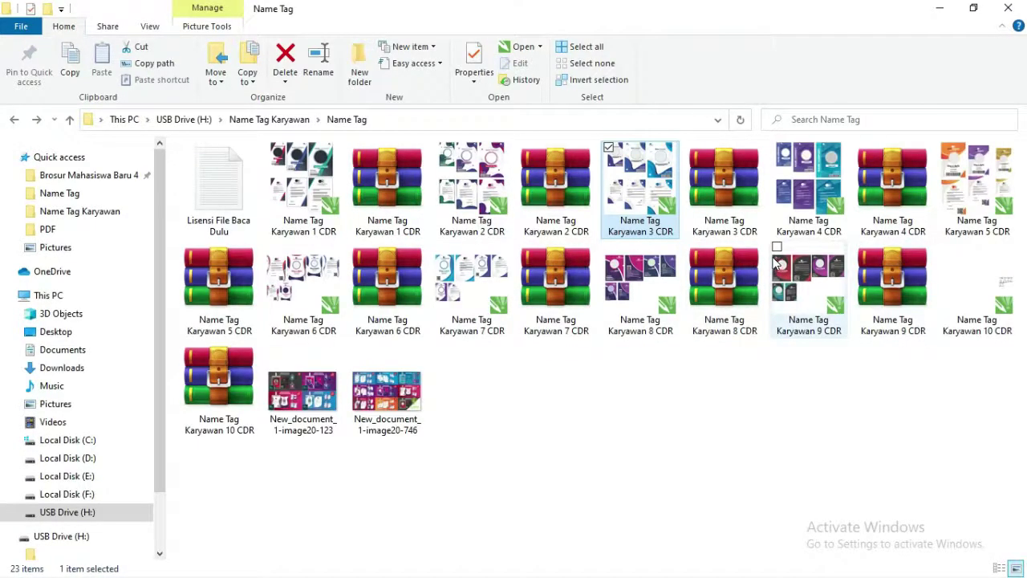
left_click(965, 190)
right_click(966, 190)
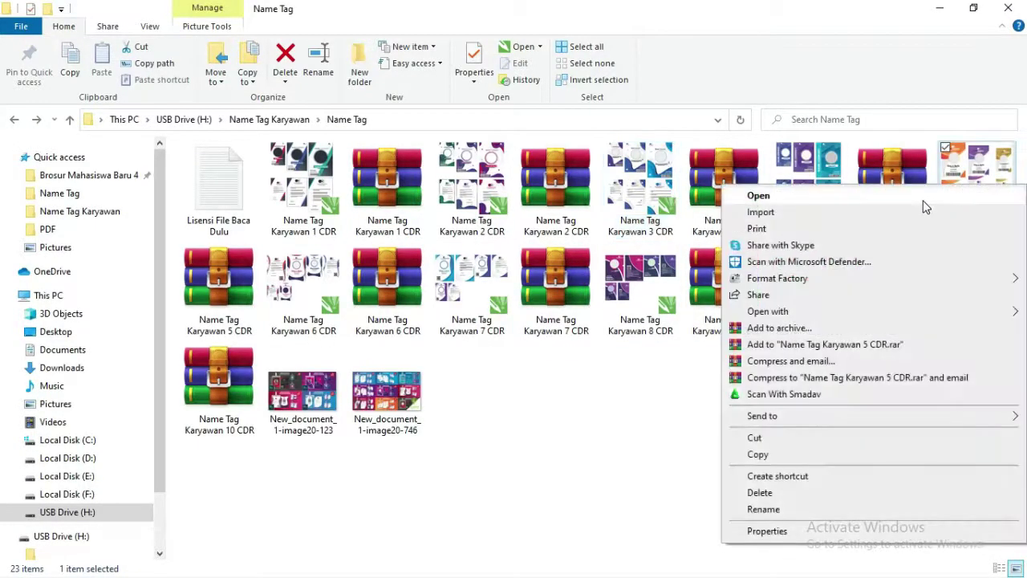
left_click(924, 196)
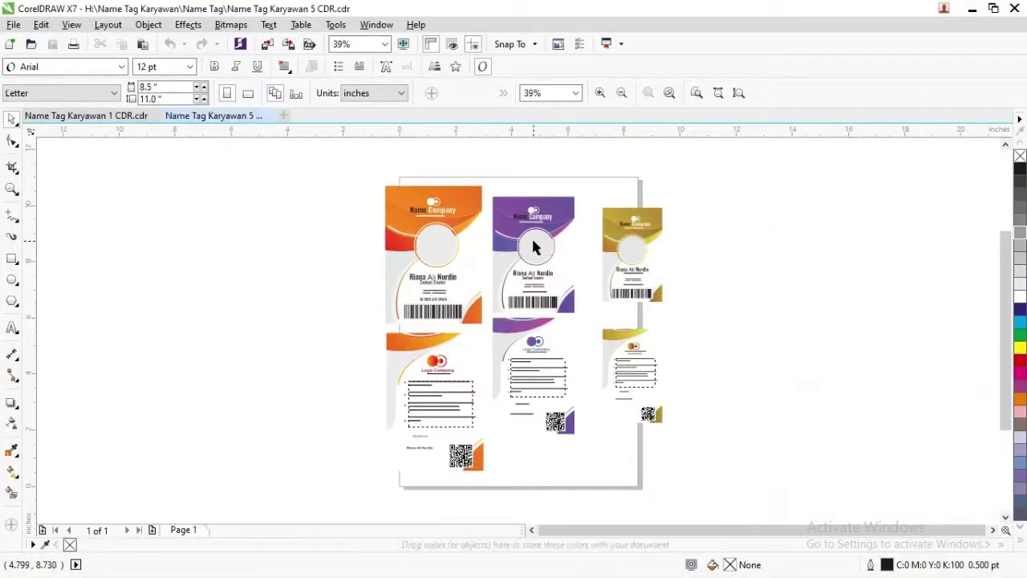
Step: Return to File Explorer and open the Name Tag Karyawan 3 CDR file in CorelDRAW as well
key("alt+Tab")
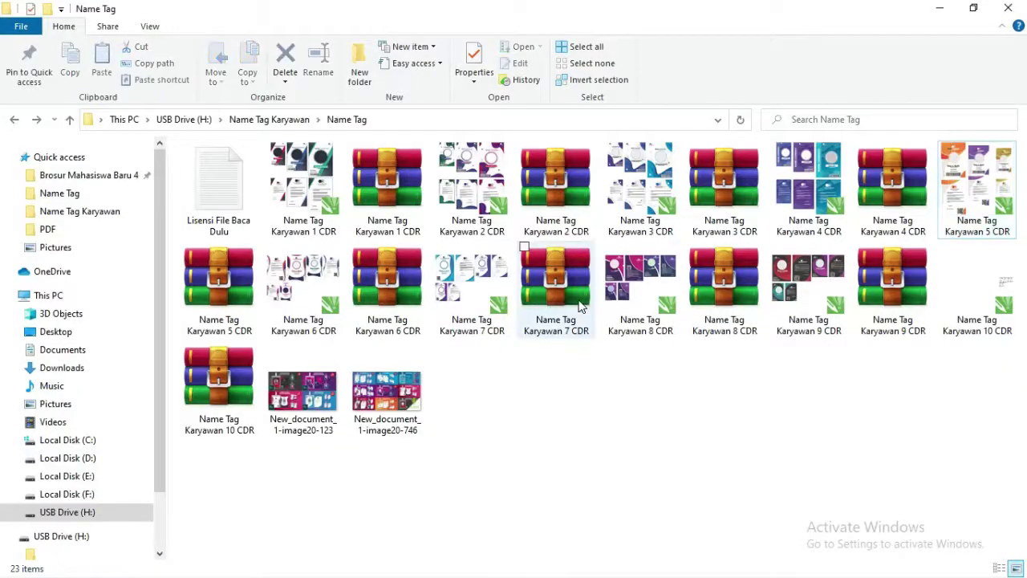
right_click(634, 190)
left_click(653, 196)
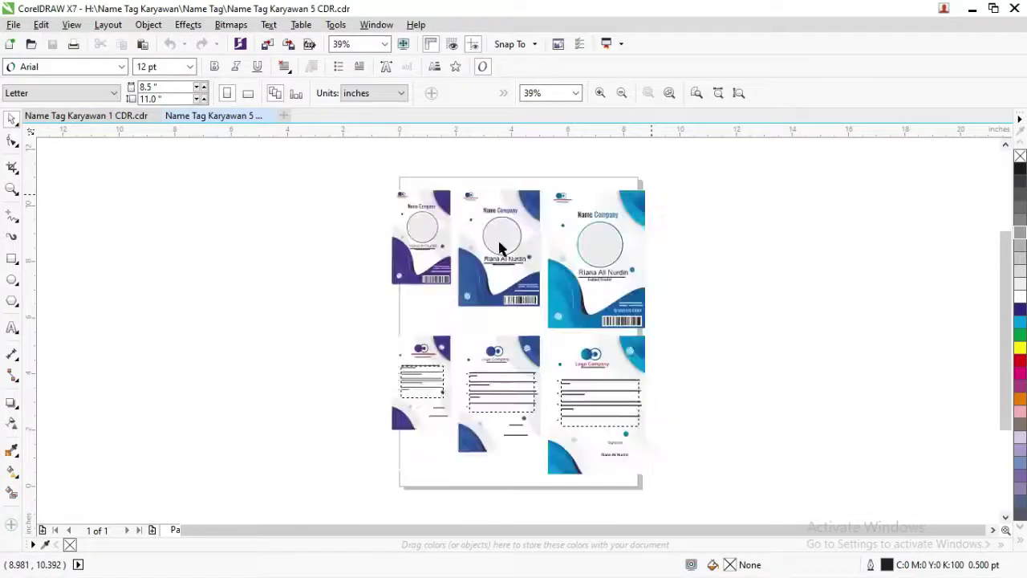
Step: Switch to the Name Tag Karyawan 5 document and examine the purple front tag's name text and individual shapes for grouping
left_click(218, 115)
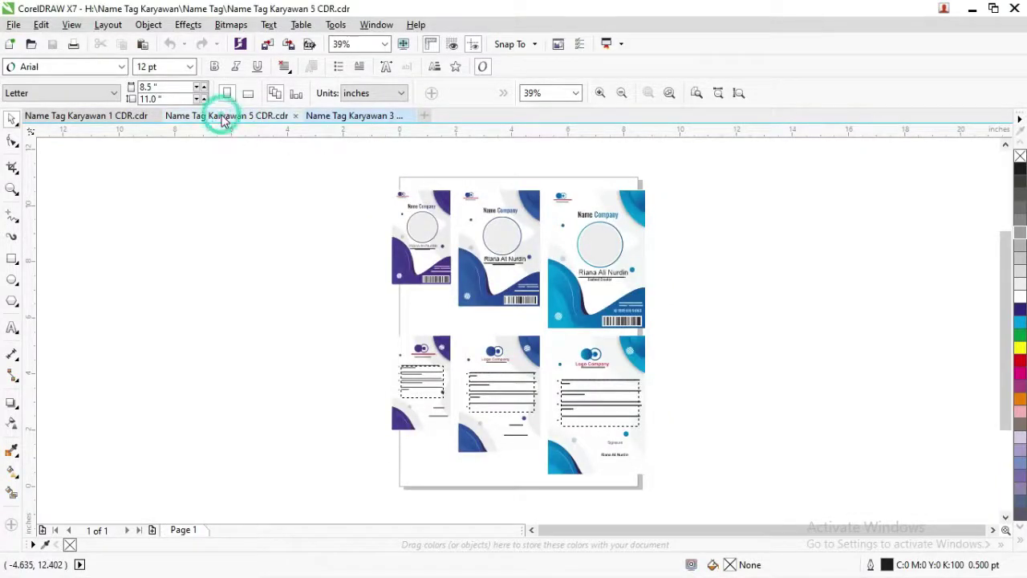
scroll(521, 221, "up", 5)
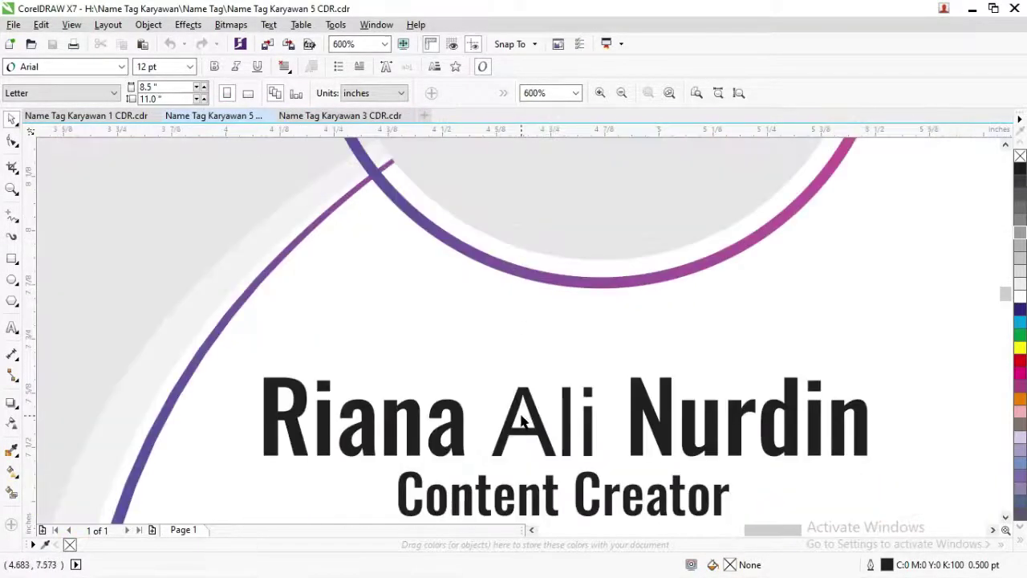
left_click(523, 421)
scroll(526, 377, "down", 10)
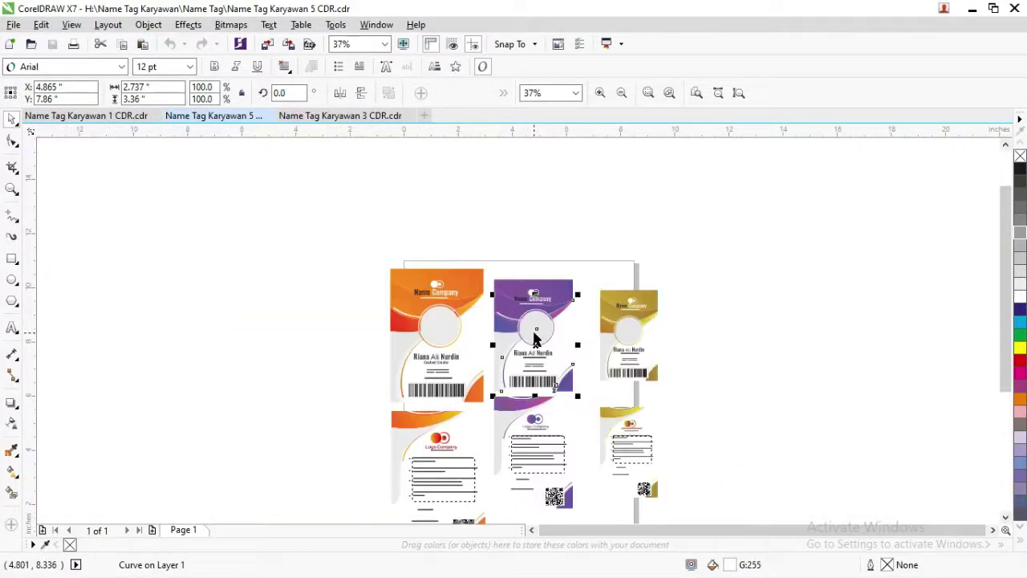
right_click(536, 339)
left_click(513, 225)
left_click(514, 283)
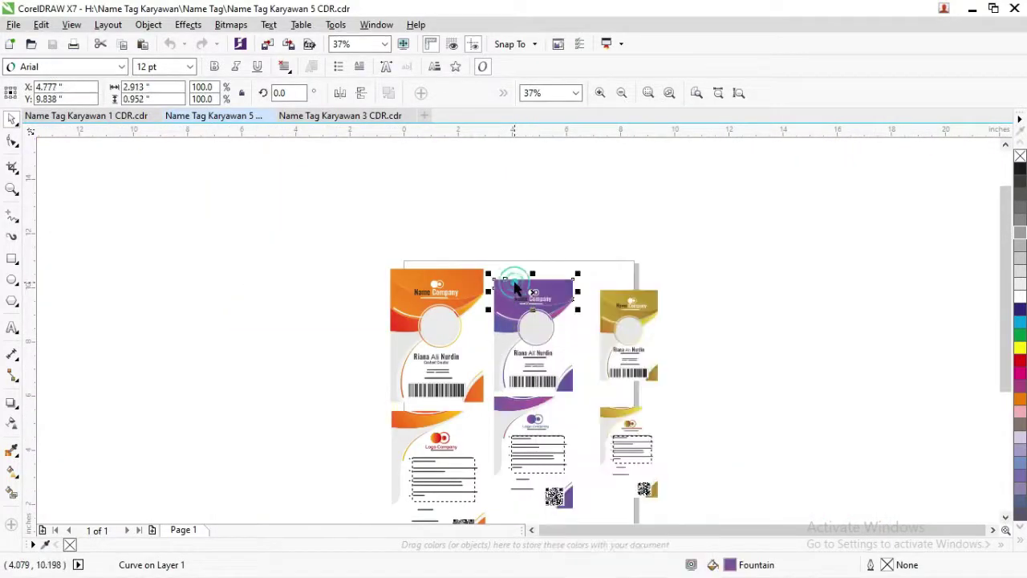
right_click(533, 291)
left_click(447, 236)
Step: Ungroup all objects of the orange front tag, check its photo circle, and select the orange back tag's group
left_click(431, 295)
right_click(435, 303)
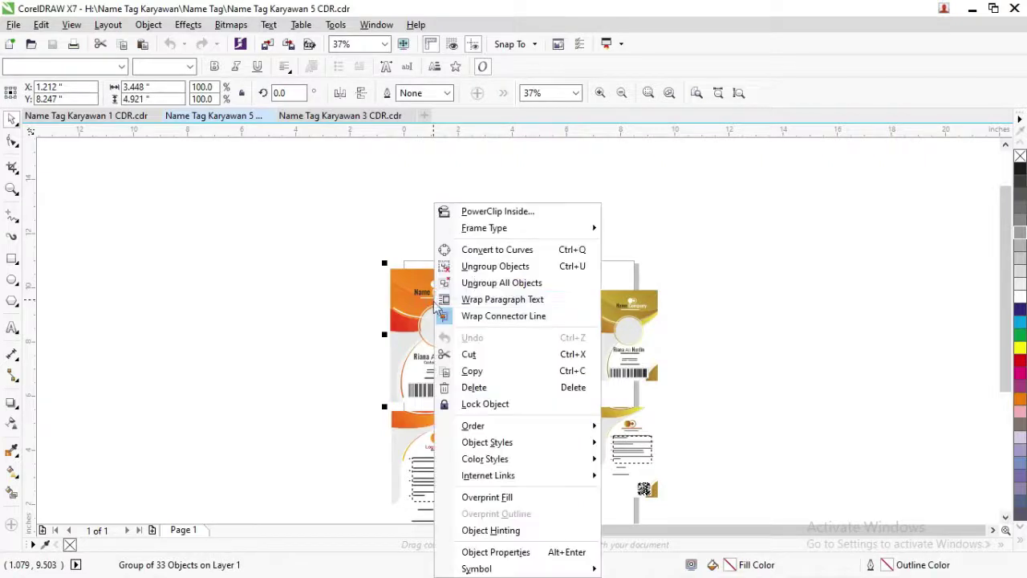
left_click(482, 282)
left_click(474, 225)
scroll(448, 321, "up", 2)
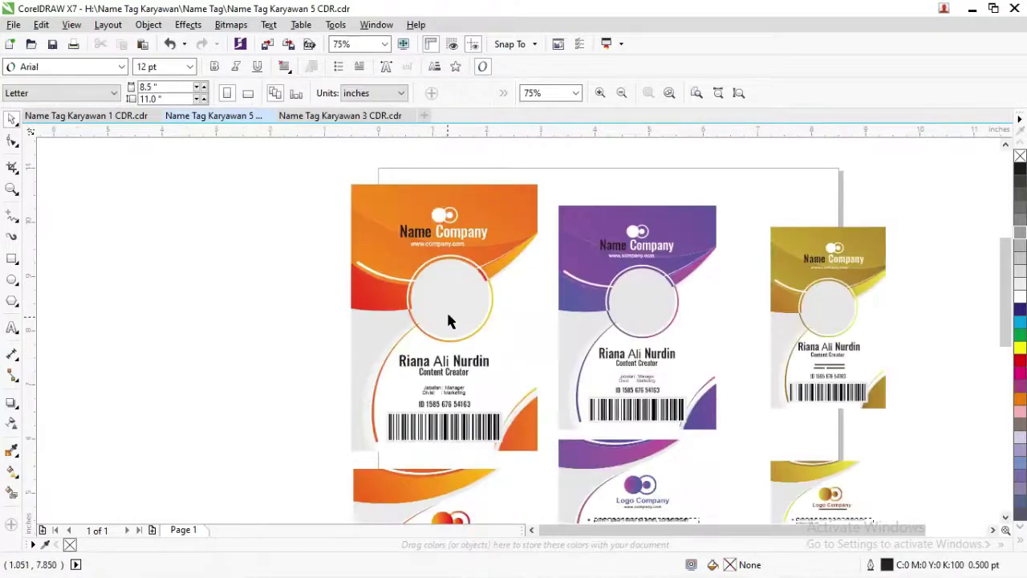
left_click(448, 321)
scroll(447, 321, "down", 2)
left_click(433, 457)
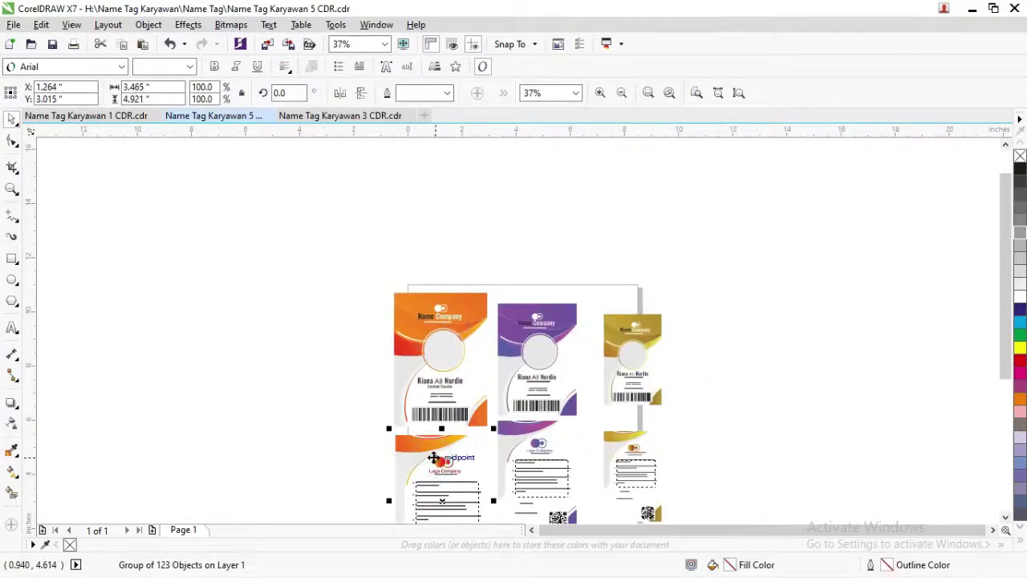
Step: Ungroup all objects of the orange back tag and check the purple front tag's text line under the photo circle
scroll(433, 457, "down", 2)
scroll(436, 475, "up", 2)
right_click(434, 473)
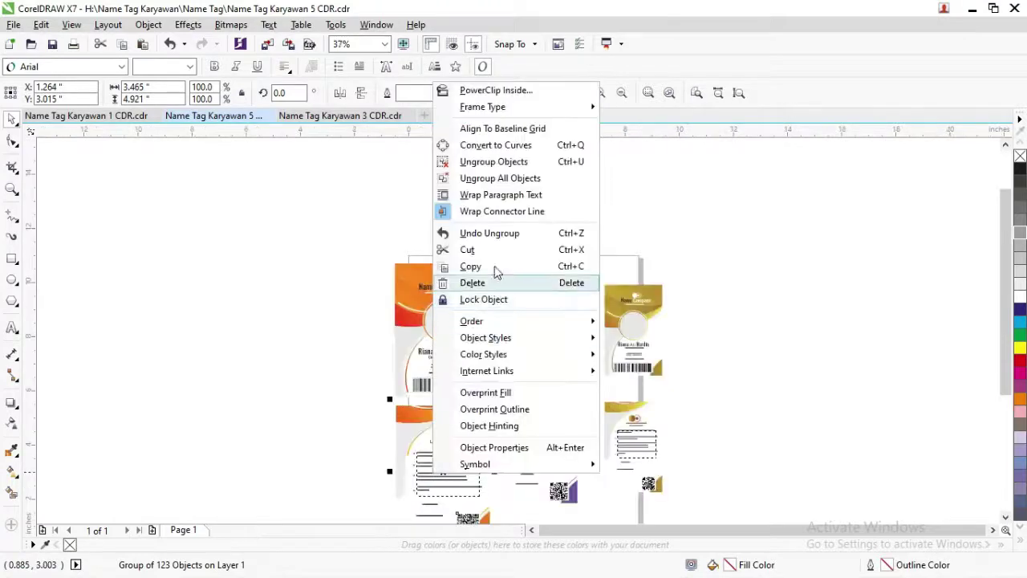
left_click(473, 177)
left_click(658, 288)
left_click(540, 351)
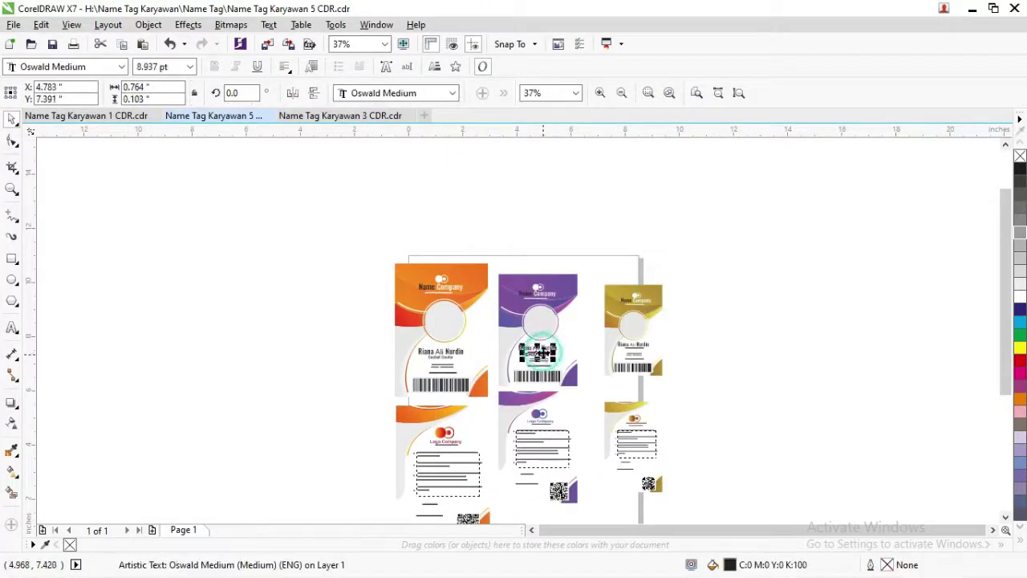
scroll(543, 360, "up", 2)
scroll(543, 363, "down", 2)
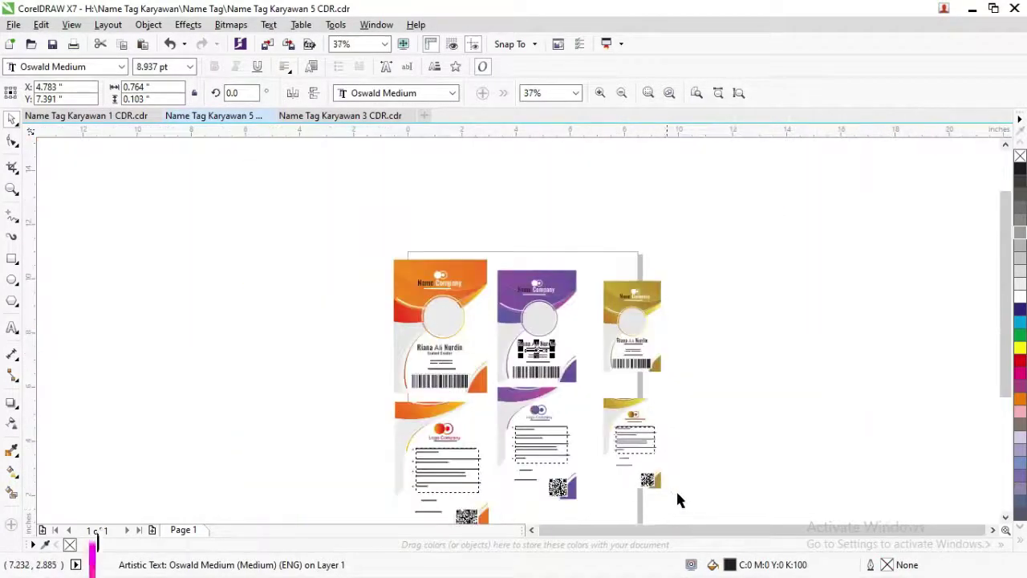
left_click(717, 504)
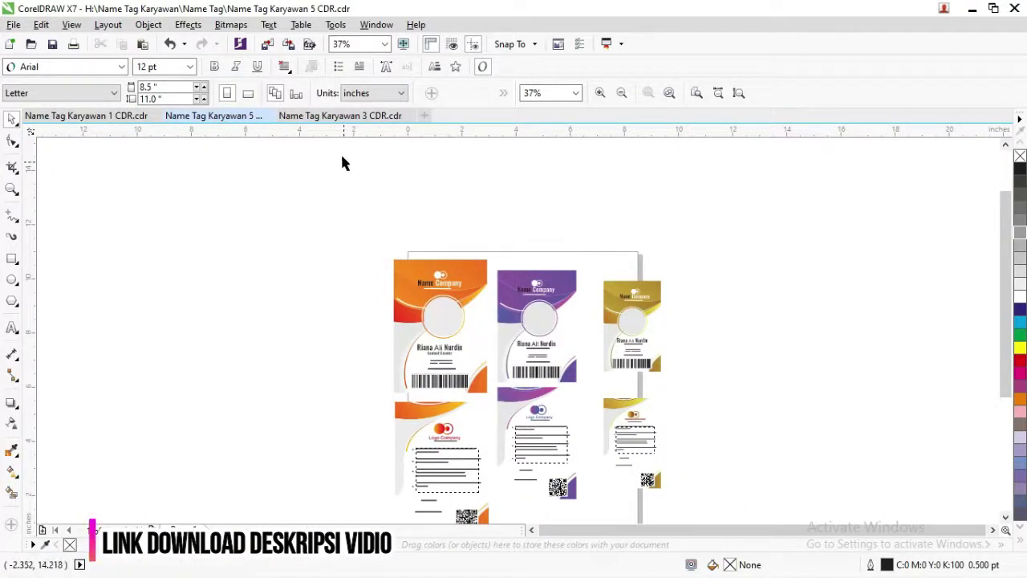
Step: Switch to the Name Tag Karyawan 3 document and set its page size to A4
key("alt+Tab")
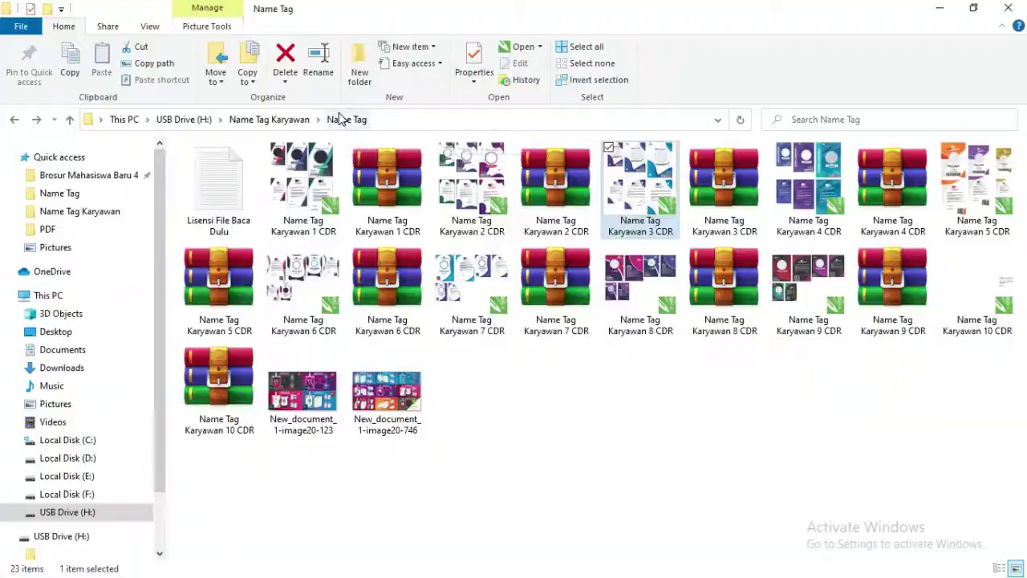
key("alt+Tab")
left_click(340, 116)
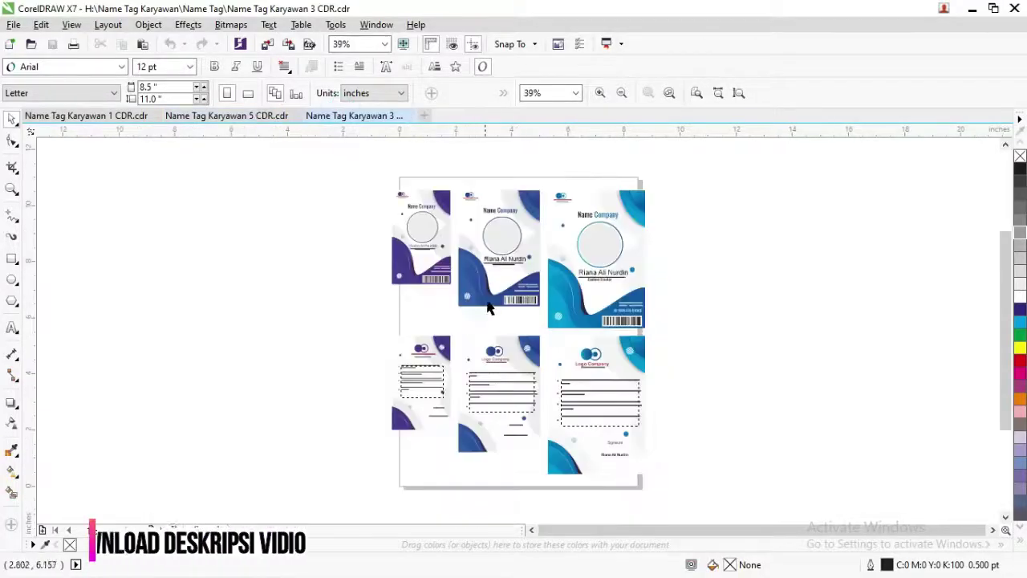
scroll(494, 290, "up", 2)
scroll(454, 287, "down", 2)
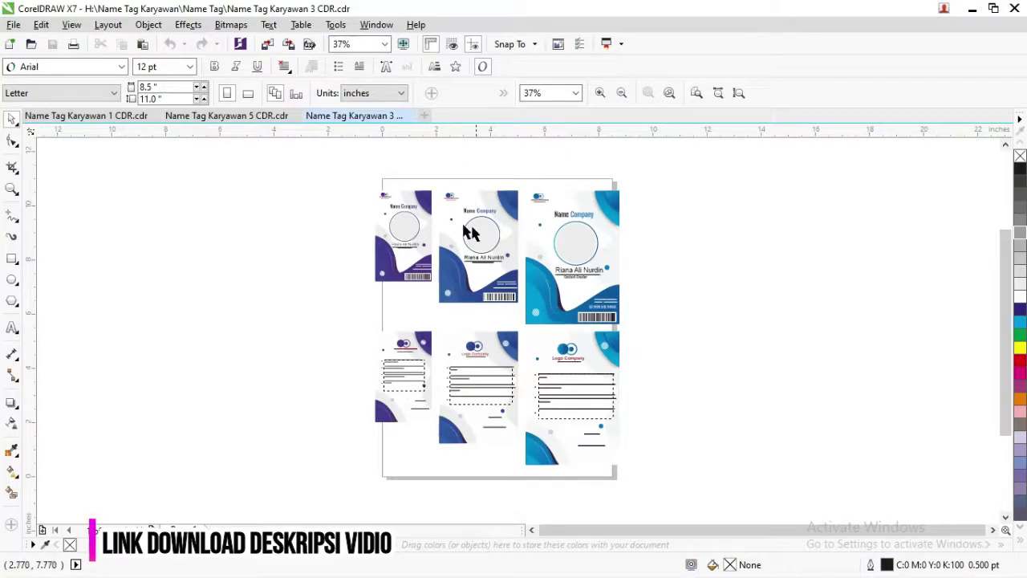
left_click(666, 273)
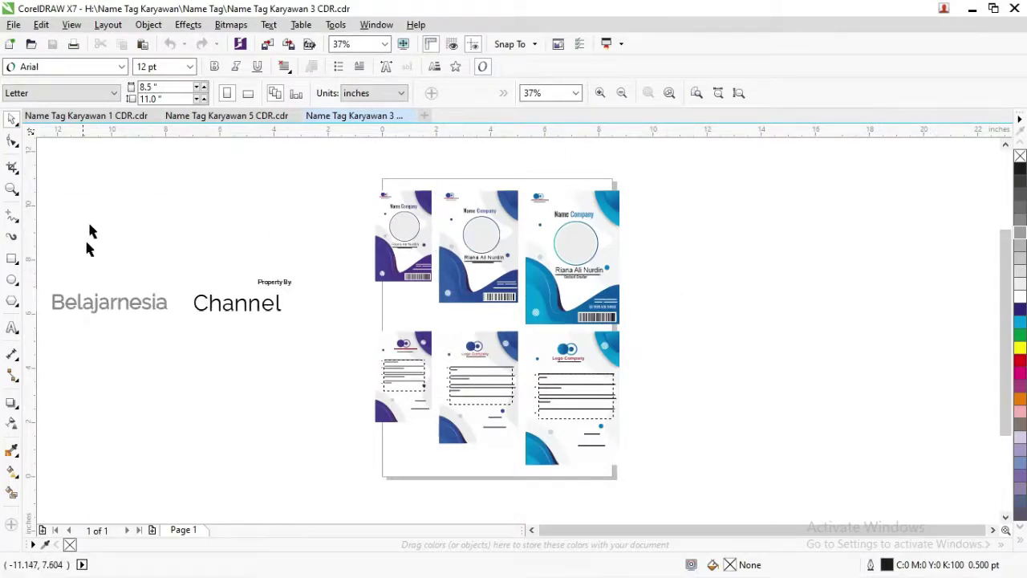
left_click(44, 93)
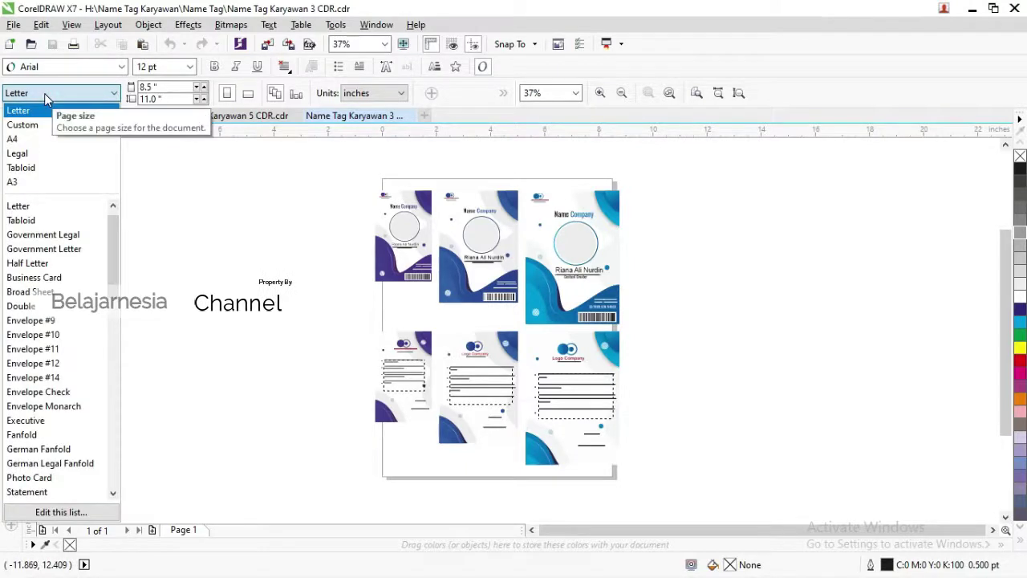
left_click(28, 141)
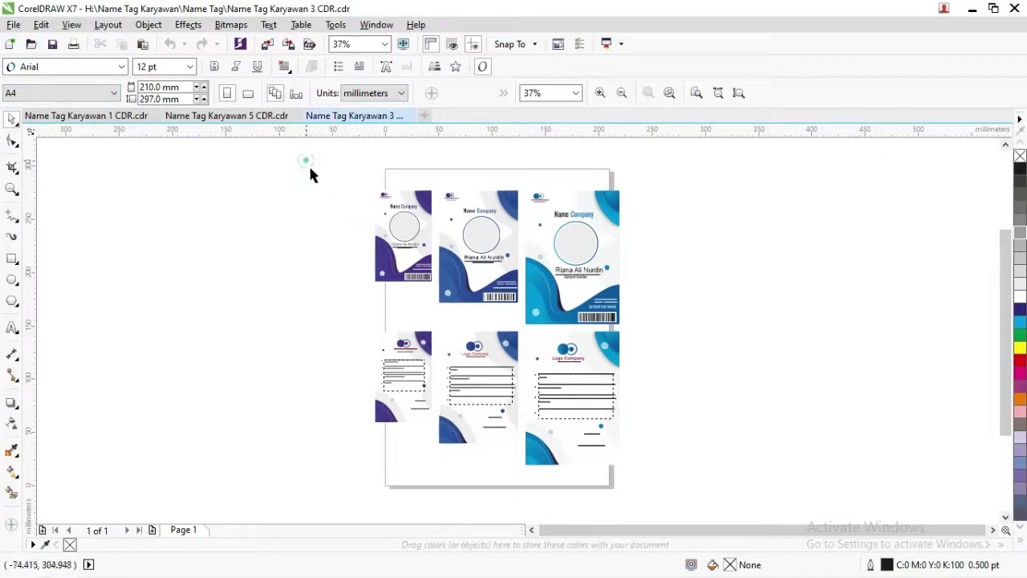
Step: Select all the name tags and move them together off the page into the empty area on its right side
left_click_drag(312, 175, 706, 475)
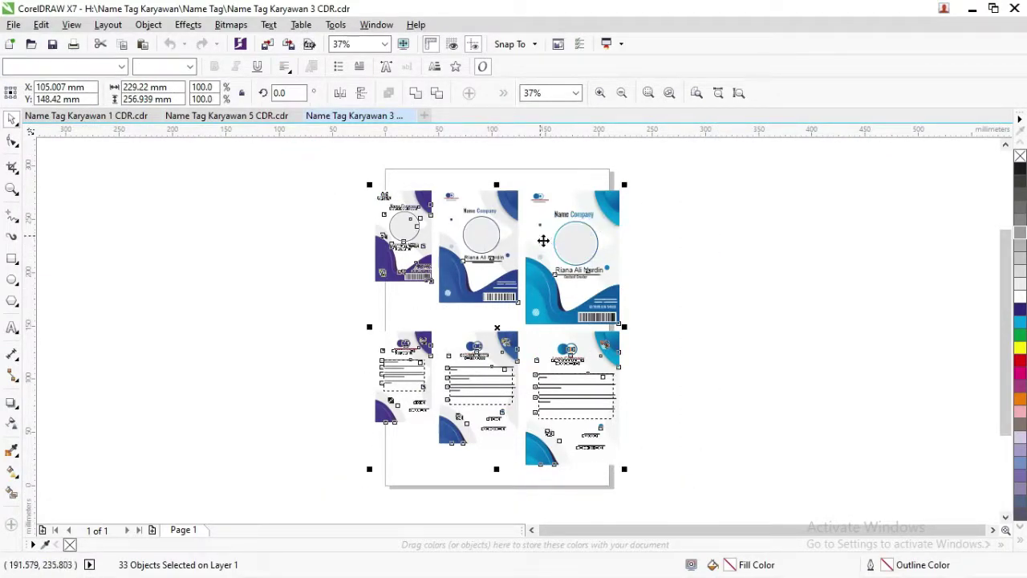
left_click(293, 337)
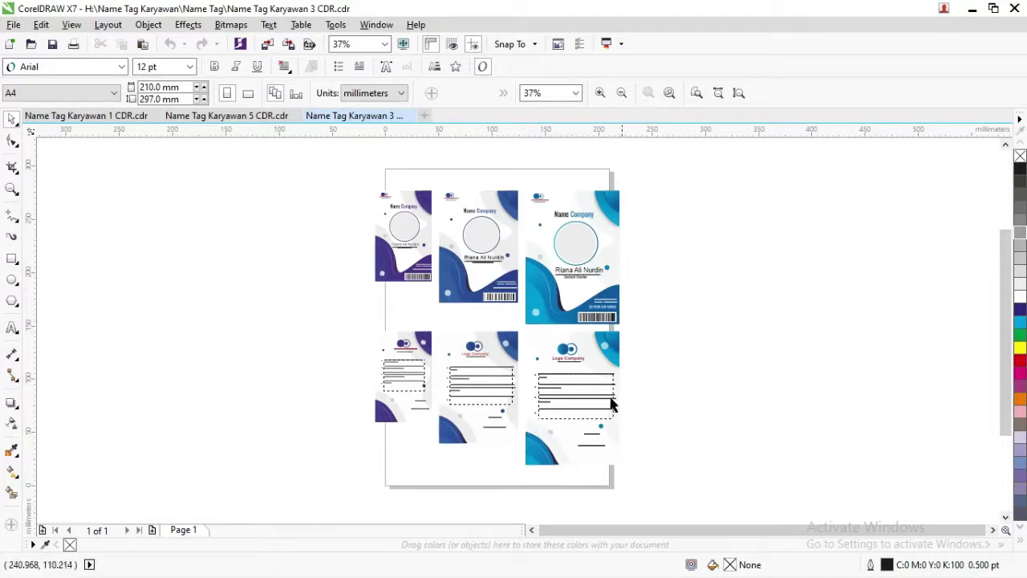
mouse_move(674, 503)
left_mouse_down()
mouse_move(378, 229)
mouse_move(344, 176)
left_mouse_up()
left_click_drag(597, 226, 800, 236)
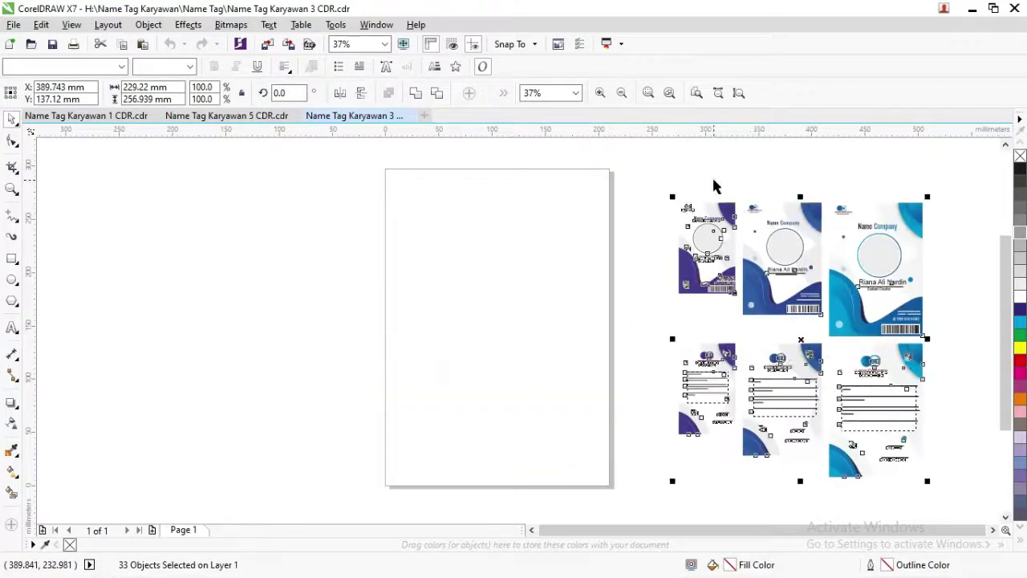
Step: Move only the purple front and back tags back onto the upper left part of the A4 page
left_click_drag(656, 183, 717, 408)
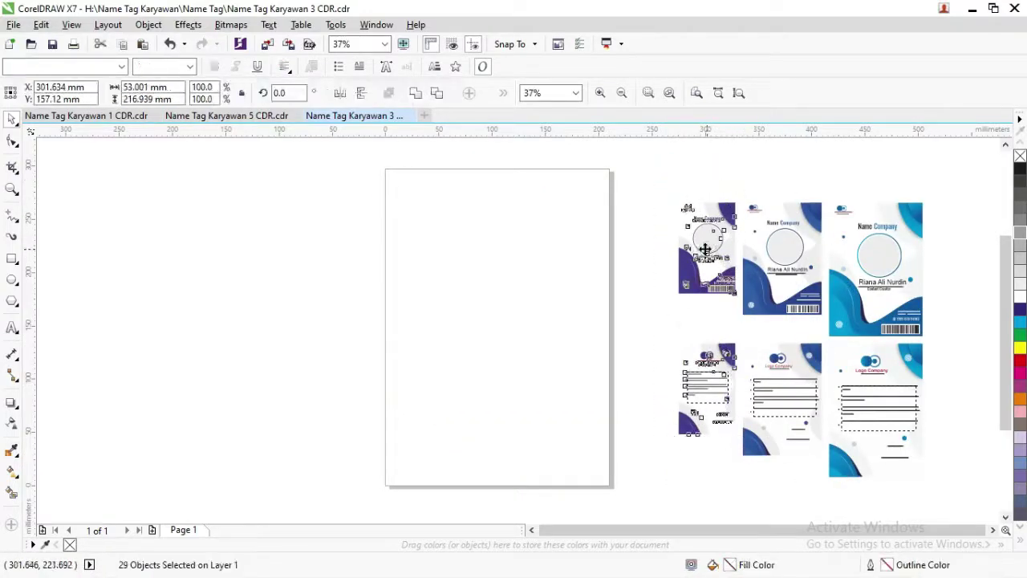
left_click_drag(706, 259, 444, 246)
left_click(532, 232)
scroll(436, 228, "up", 4)
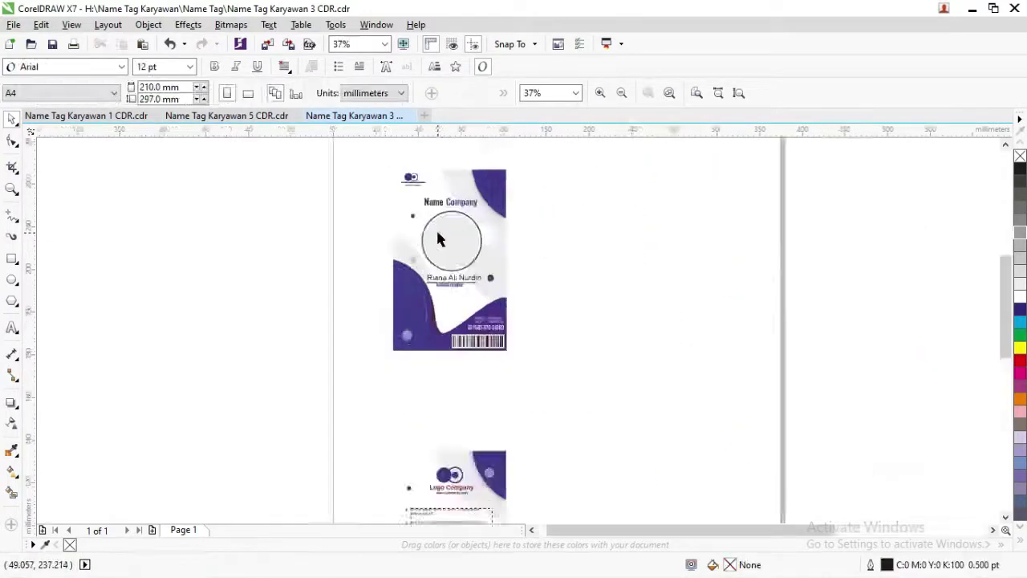
scroll(437, 238, "down", 4)
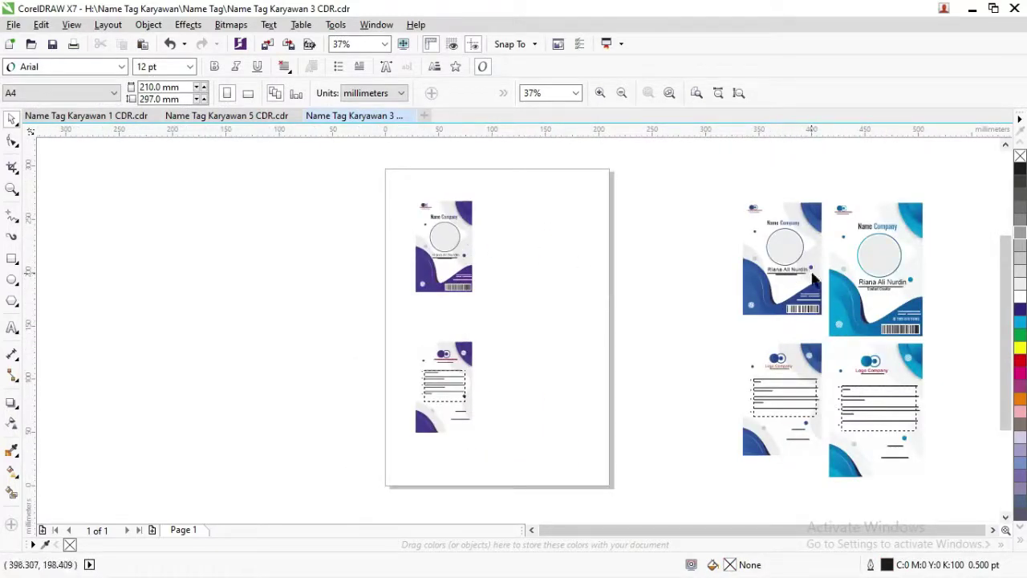
Step: Place the purple back tag beside the purple front tag on the page
left_click_drag(399, 360, 373, 330)
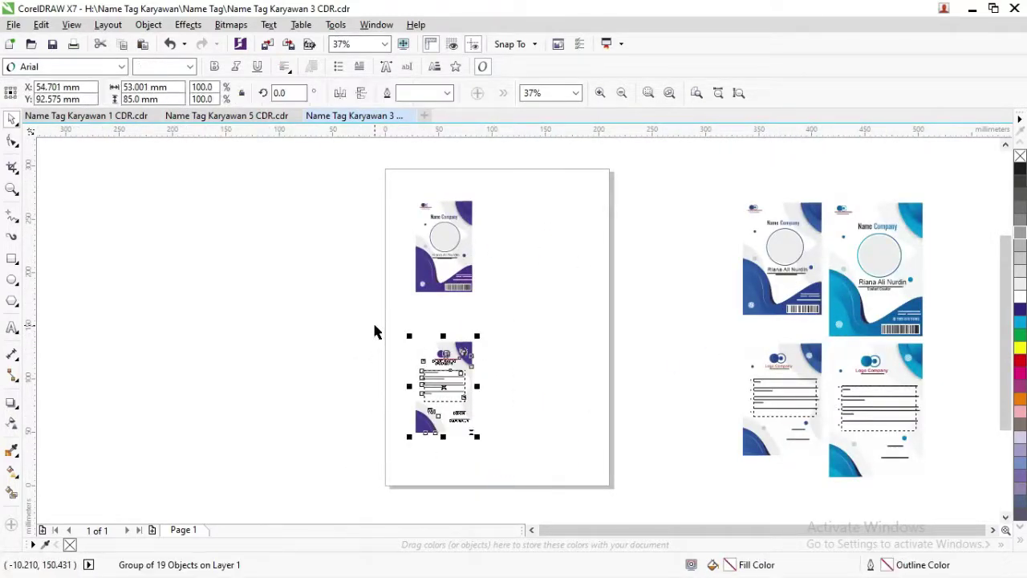
left_click_drag(514, 308, 394, 190)
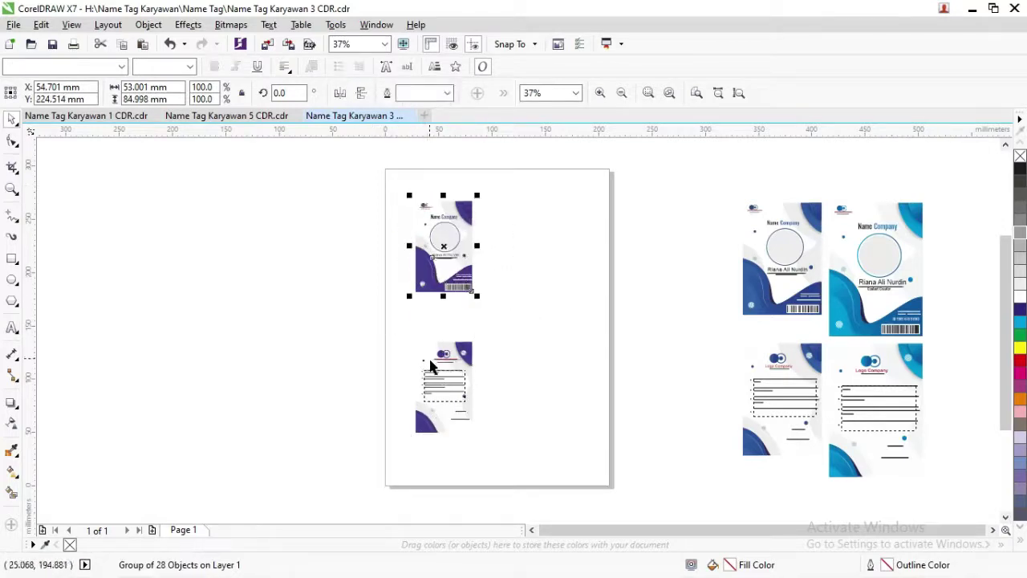
mouse_move(438, 385)
left_mouse_down()
mouse_move(516, 272)
mouse_move(511, 234)
mouse_move(508, 244)
left_mouse_up()
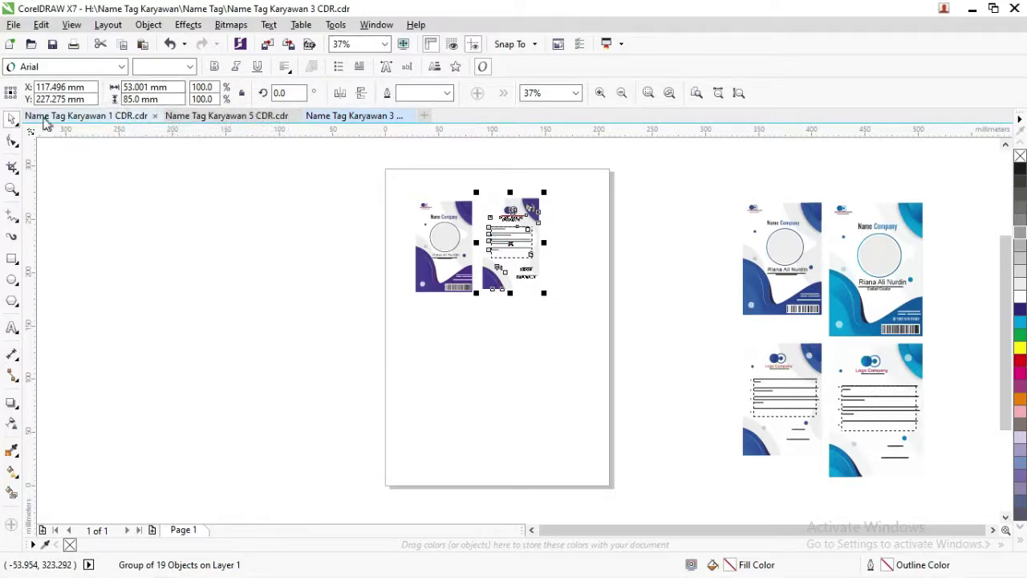
Step: Check the object sizes of the blue and light blue front tags and of the purple front and back tags
left_click_drag(788, 285, 831, 326)
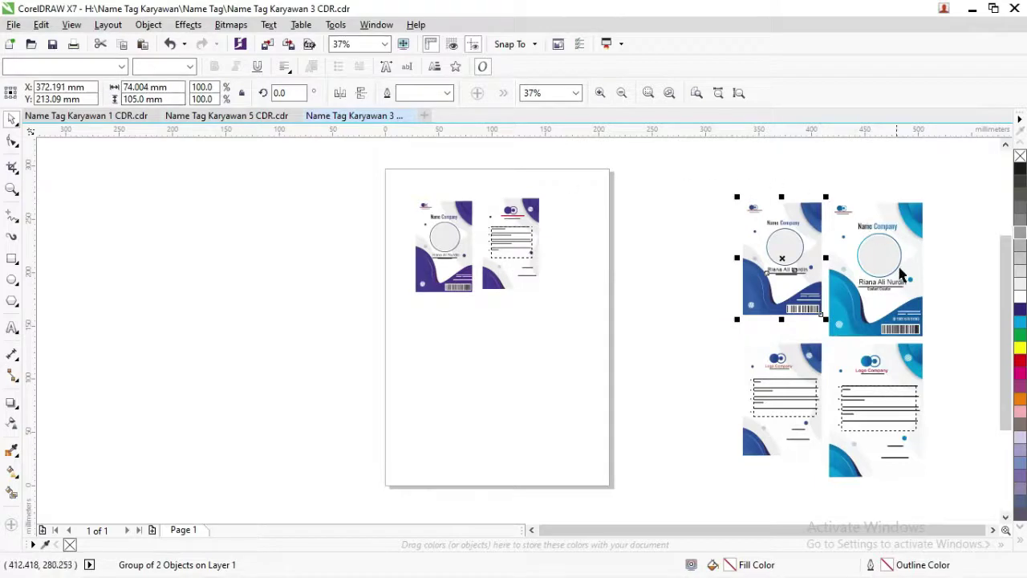
left_click_drag(938, 356, 820, 195)
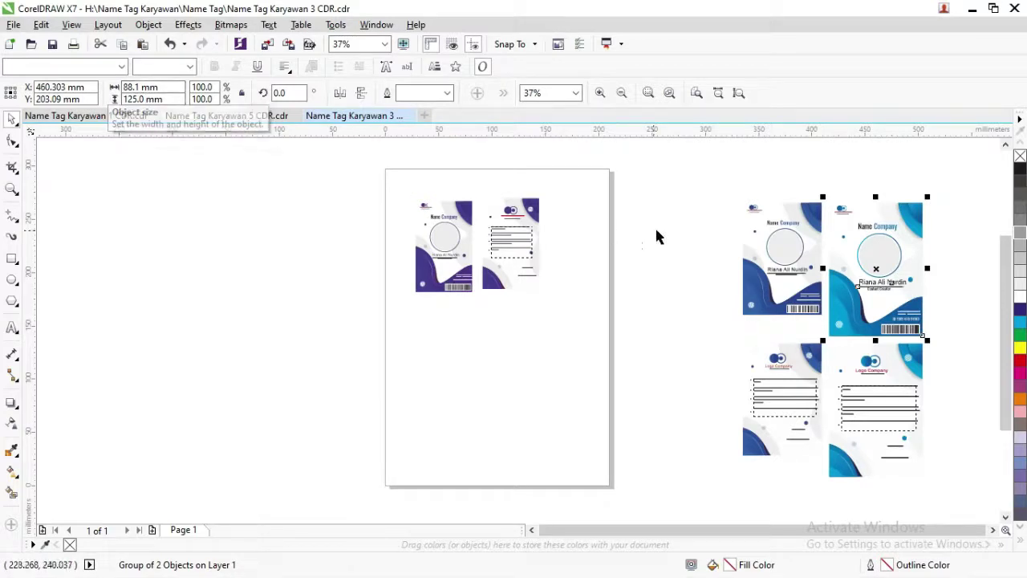
left_click_drag(351, 172, 492, 304)
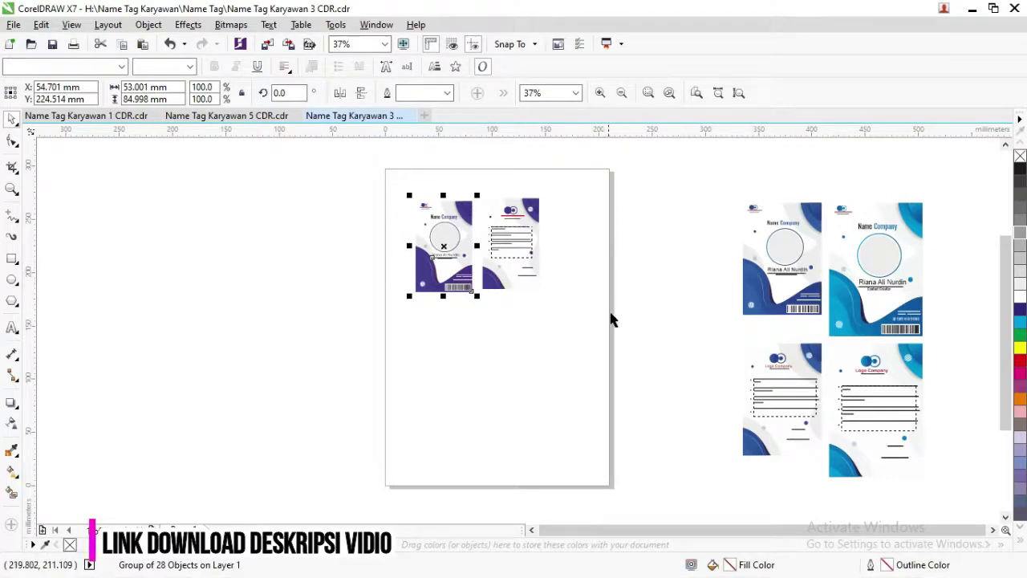
left_click_drag(639, 336, 473, 193)
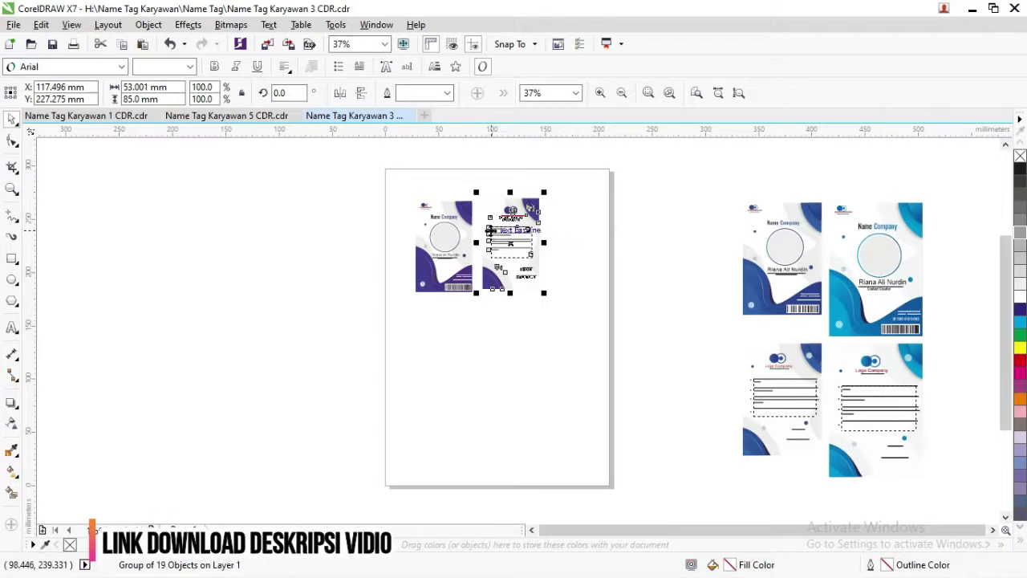
Step: Arrange the purple front and back tags side by side at the page's upper edge and duplicate the pair to their right
scroll(489, 230, "up", 2)
scroll(489, 230, "down", 2)
left_click(469, 230, "shift")
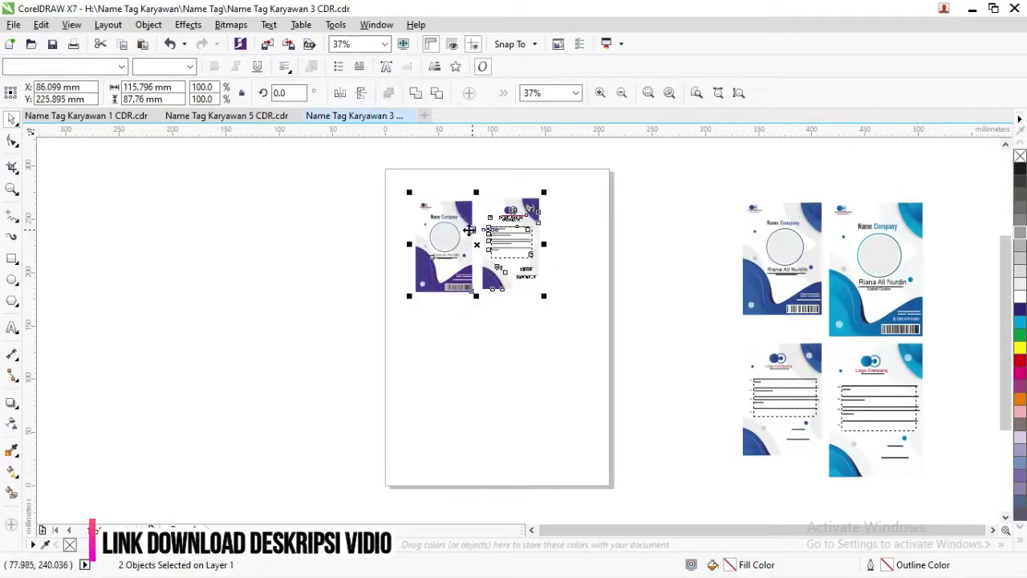
left_click_drag(530, 259, 592, 205)
left_click(569, 224)
left_click(505, 233)
key("ctrl+z")
left_click(438, 210, "shift")
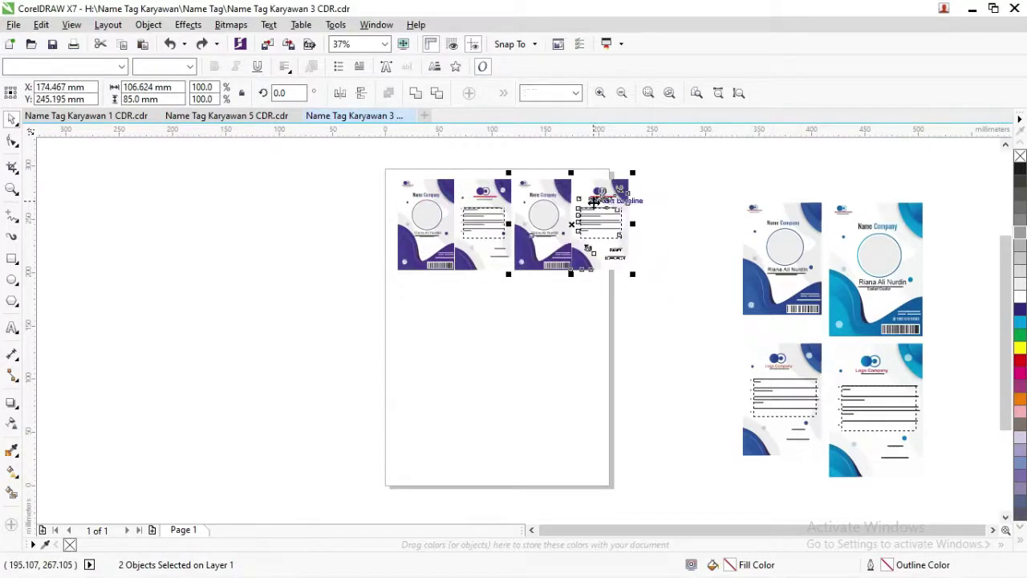
left_click(688, 196)
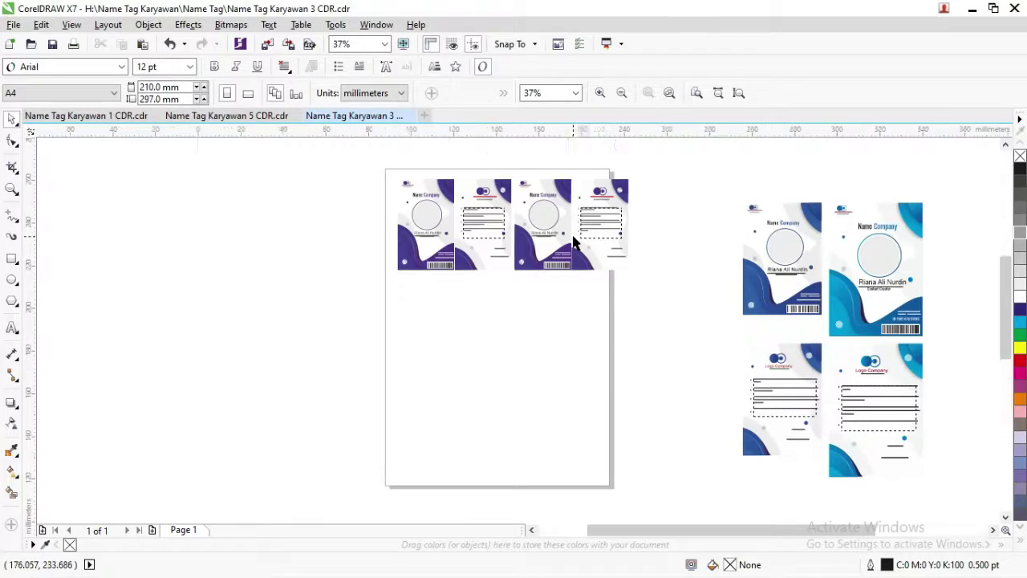
Step: Compare the row of four purple tags with the page width and change the A4 page to landscape orientation
scroll(572, 240, "up", 1)
scroll(572, 241, "down", 1)
left_click_drag(665, 301, 384, 165)
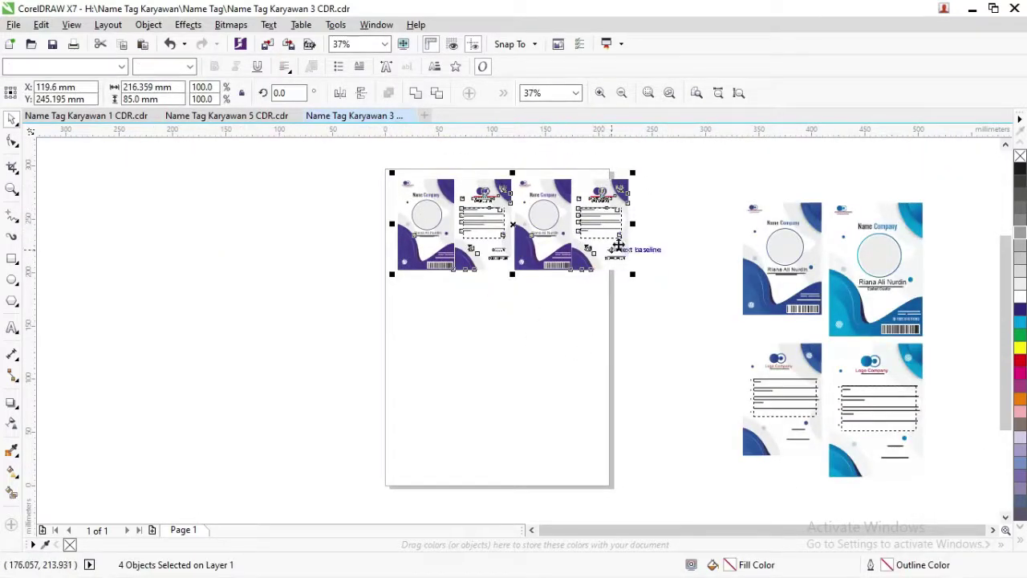
left_click(588, 329)
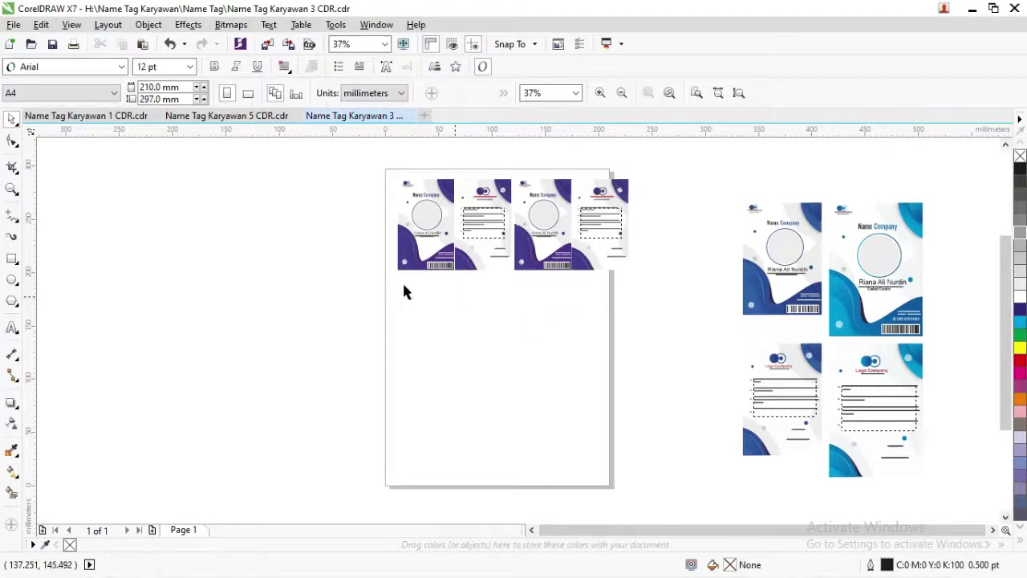
left_click(247, 93)
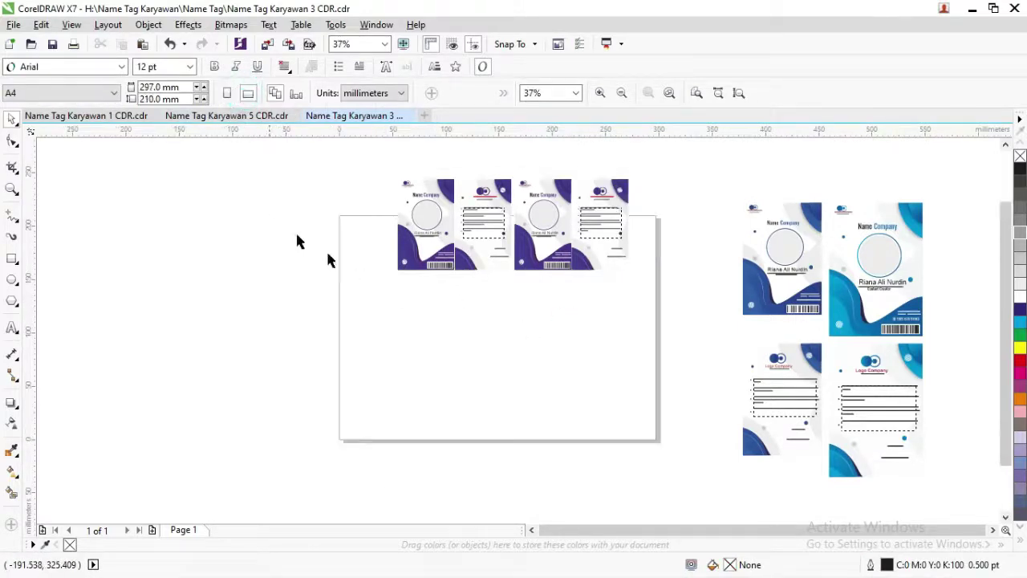
Step: Move the row of four purple tags fully inside the landscape page, just below its upper edge
left_click_drag(374, 150, 638, 318)
left_click_drag(585, 232, 543, 268)
left_click(532, 188)
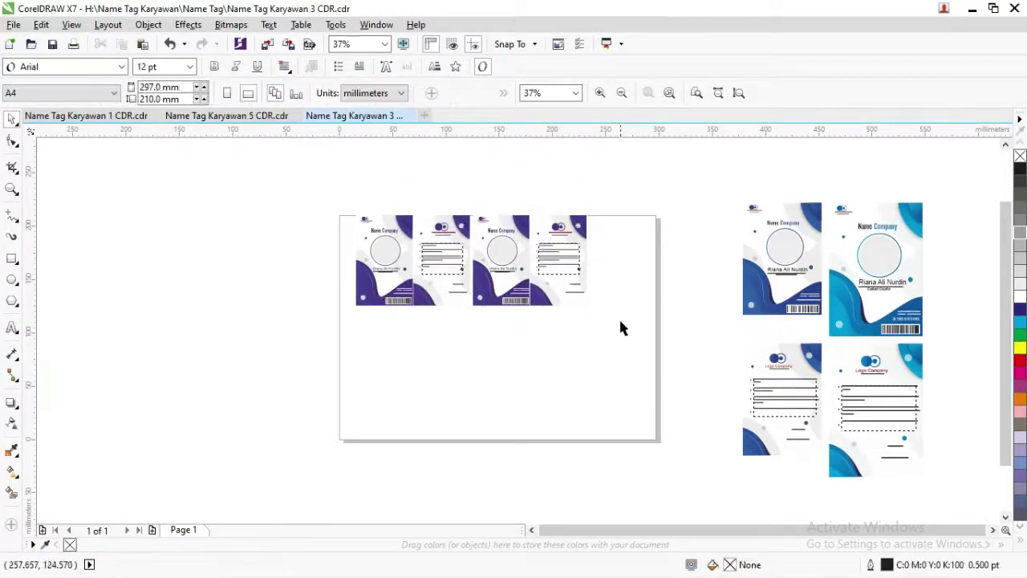
left_click_drag(621, 330, 337, 213)
left_click_drag(487, 198, 486, 206)
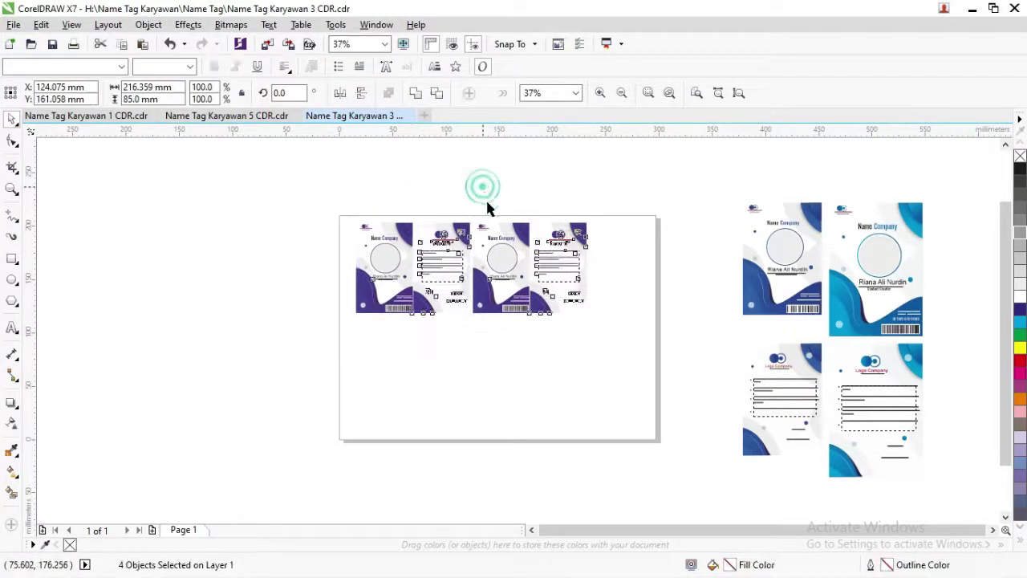
Step: Shift the rightmost purple back tag slightly to the right, leaving a gap beside the neighbouring front tag
left_click(626, 271)
left_click_drag(568, 260, 584, 268)
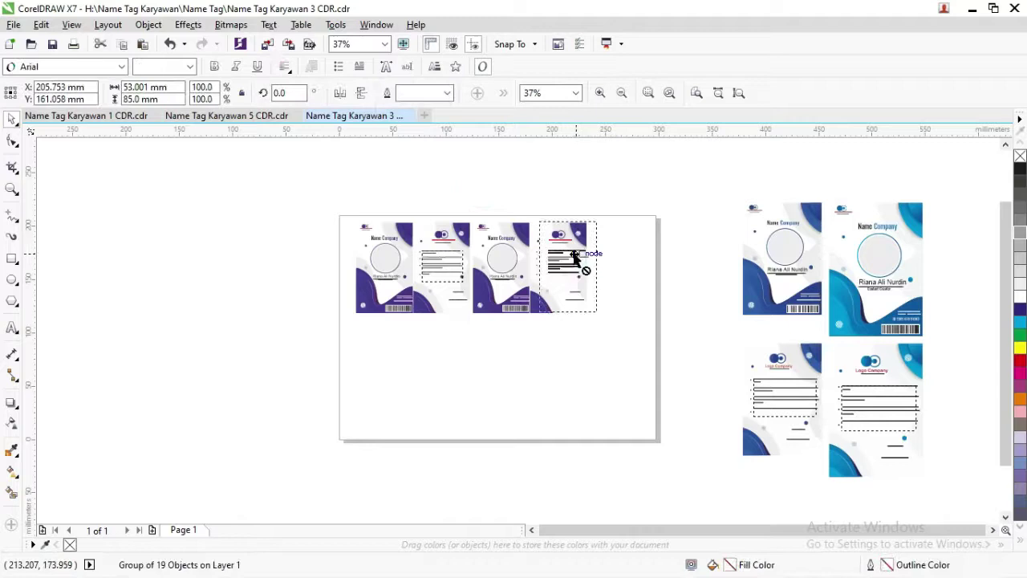
left_click(629, 255)
Step: Select the four purple tags and distribute them evenly by their horizontal centers with Align and Distribute
left_click_drag(637, 339, 307, 200)
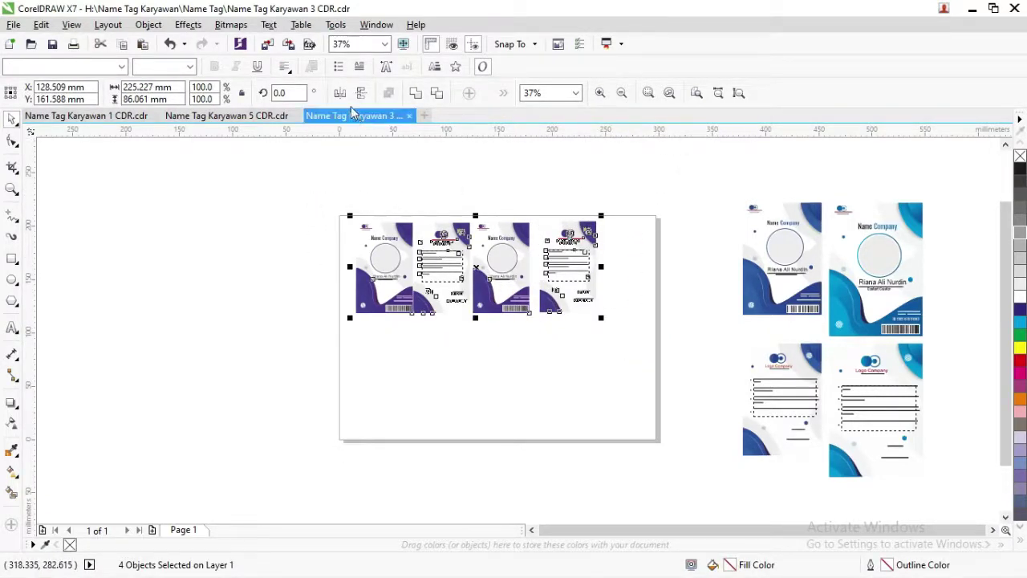
left_click(377, 24)
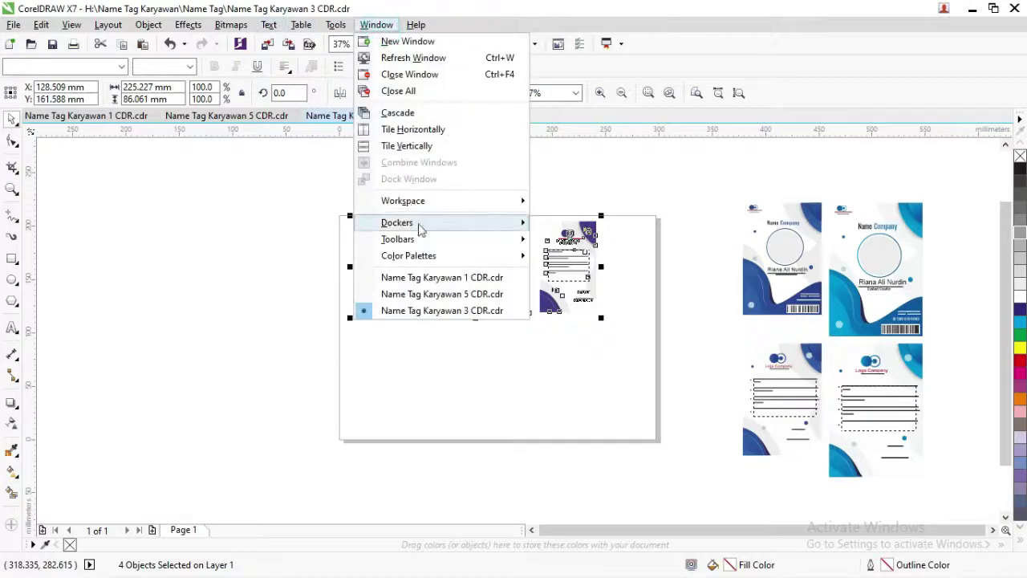
mouse_move(436, 228)
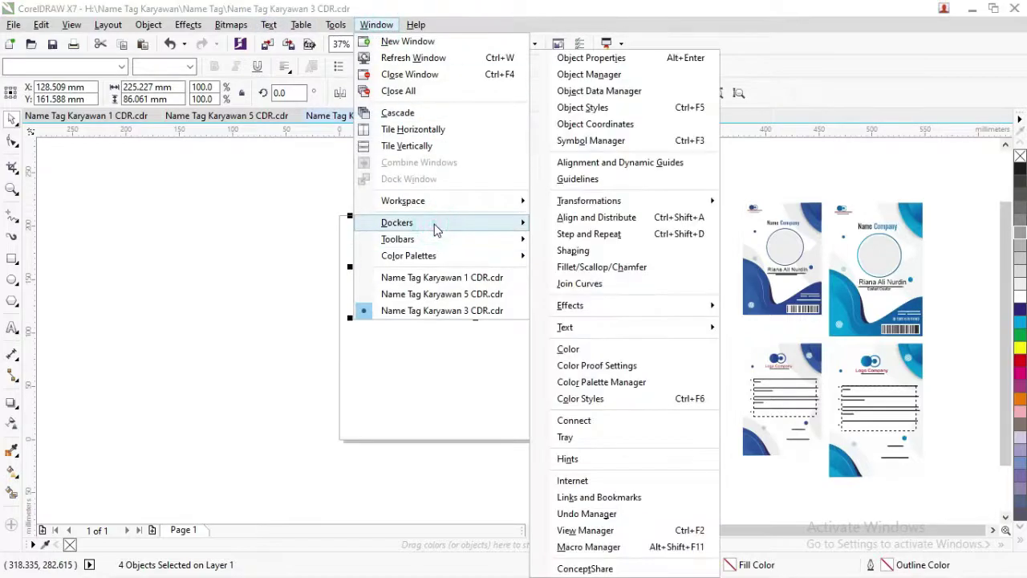
left_click(632, 220)
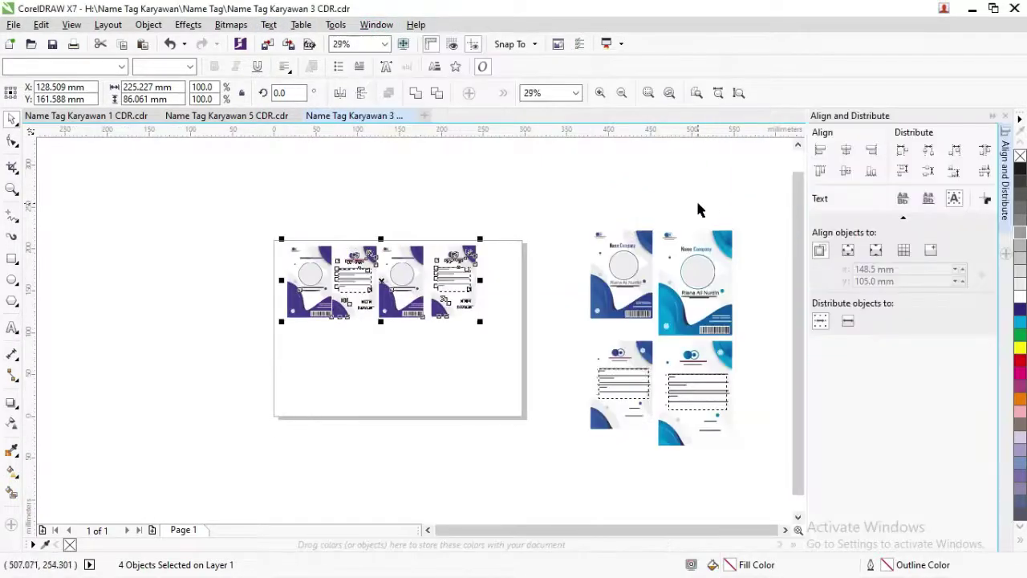
left_click(931, 153)
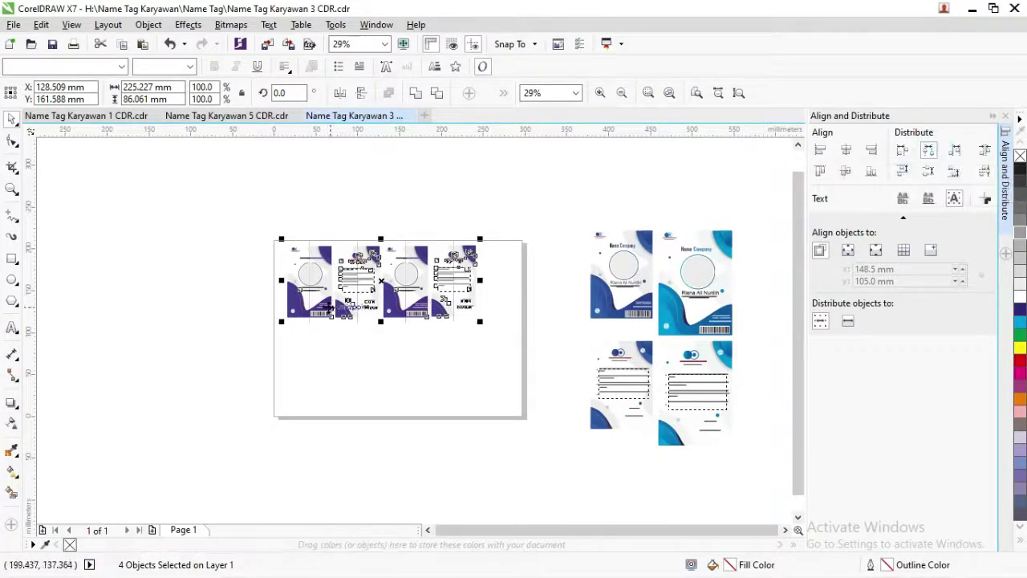
Step: Move the rightmost purple back tag further right and redistribute all four tags evenly by their horizontal centers
scroll(327, 304, "up", 2)
left_click(599, 415)
left_click_drag(443, 260, 706, 361)
left_click_drag(629, 273, 660, 273)
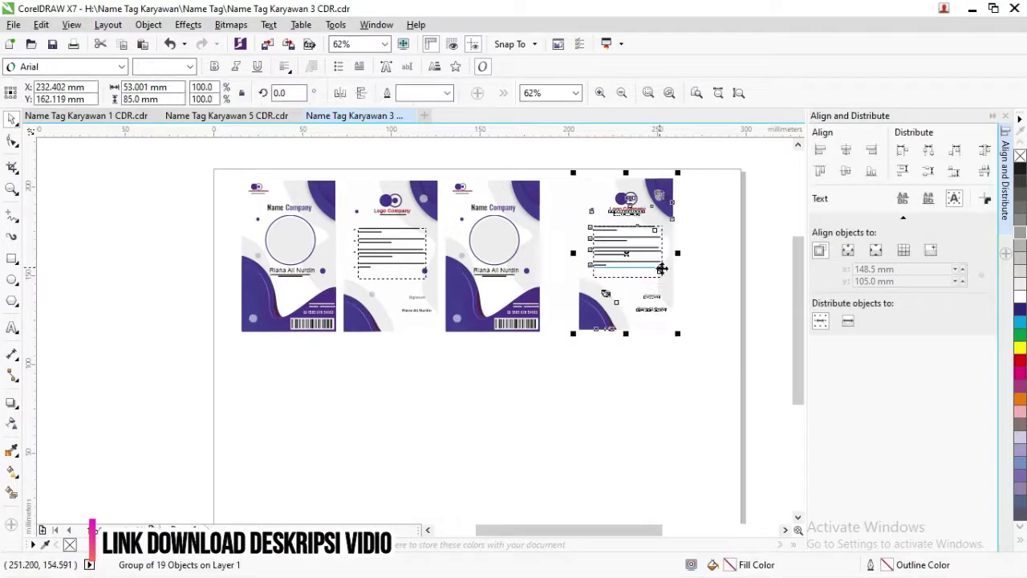
left_click(710, 286)
left_click_drag(743, 393, 213, 157)
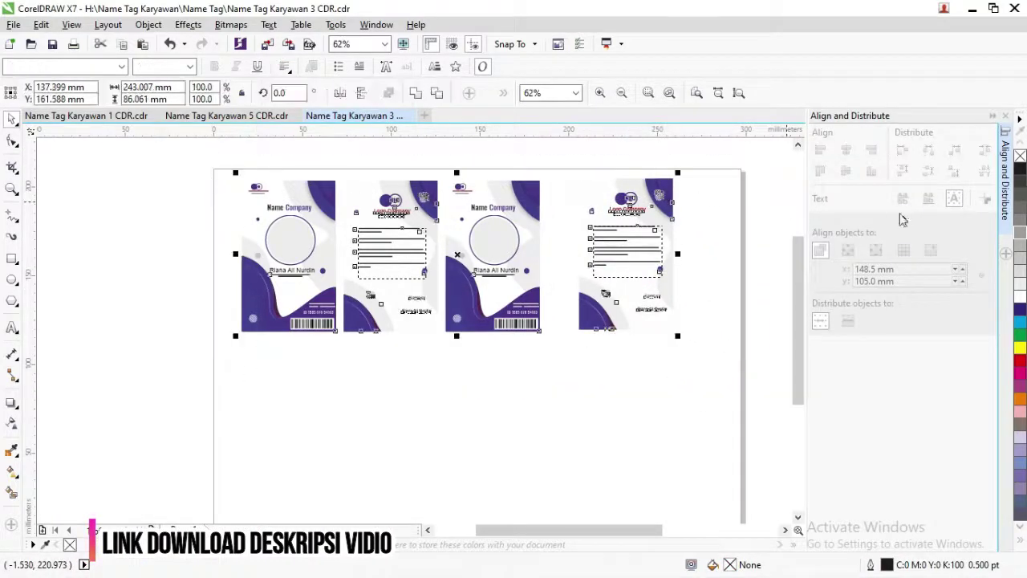
left_click(926, 152)
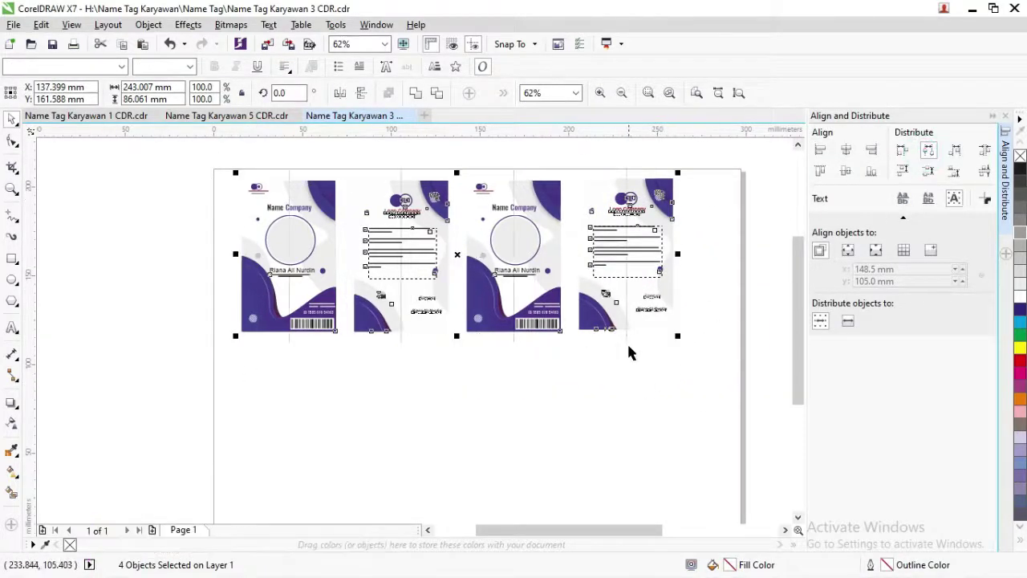
Step: Duplicate the row of four purple tags directly below the original row, inside the page
scroll(626, 342, "down", 1)
left_click_drag(634, 309, 626, 377)
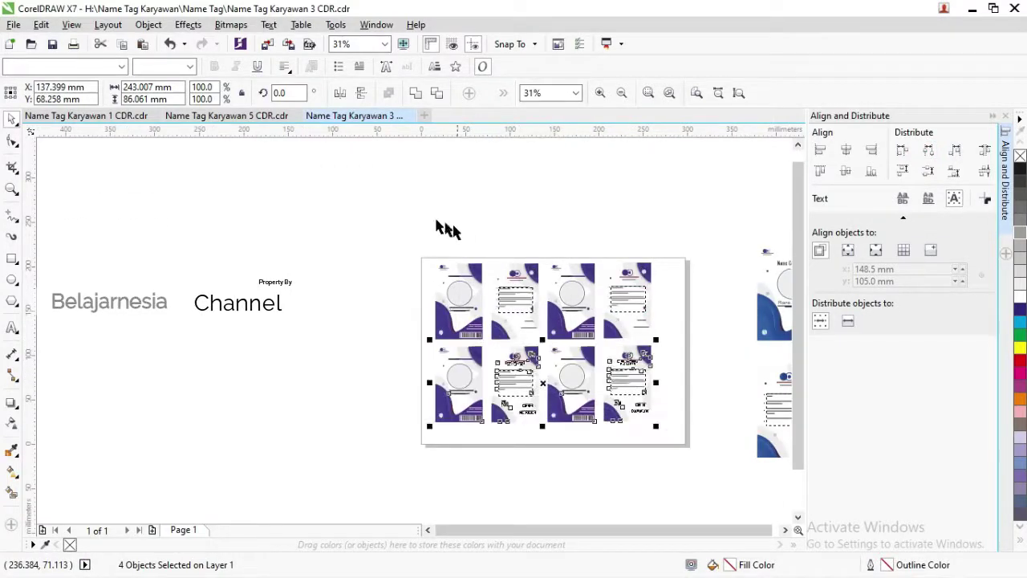
Step: Group all eight purple tags and center the group on the landscape page
left_click_drag(409, 206, 688, 450)
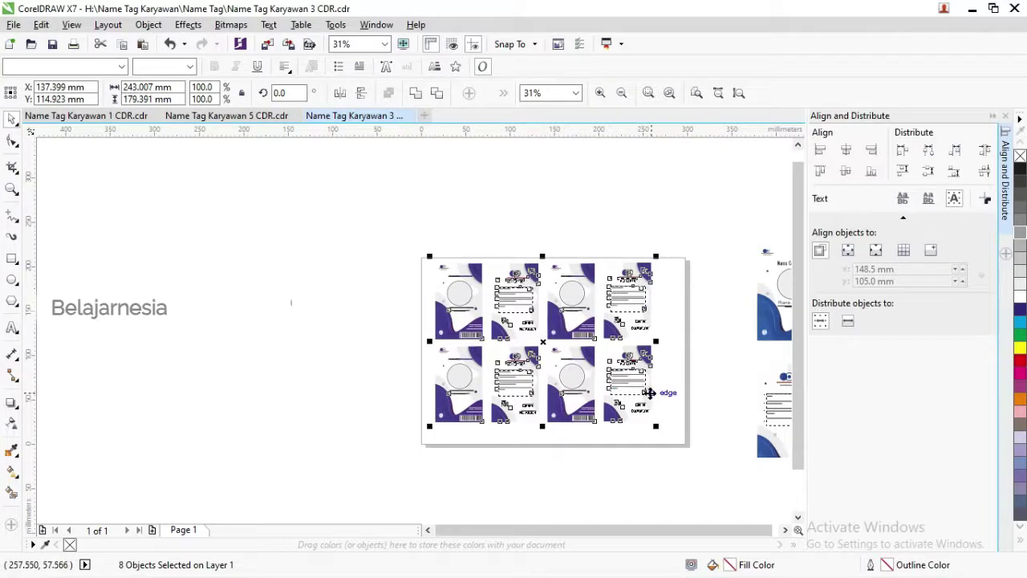
key("ctrl+g")
key("p")
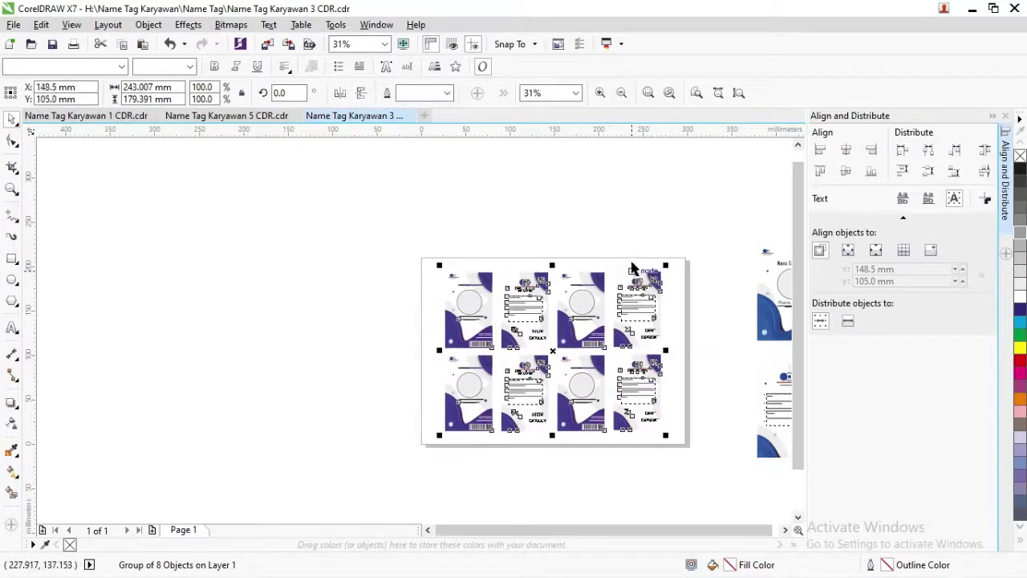
Step: Examine the arrangement and margins of the eight purple tags on the A4 page beside the original blue templates
key("z")
left_click_drag(417, 229, 708, 475)
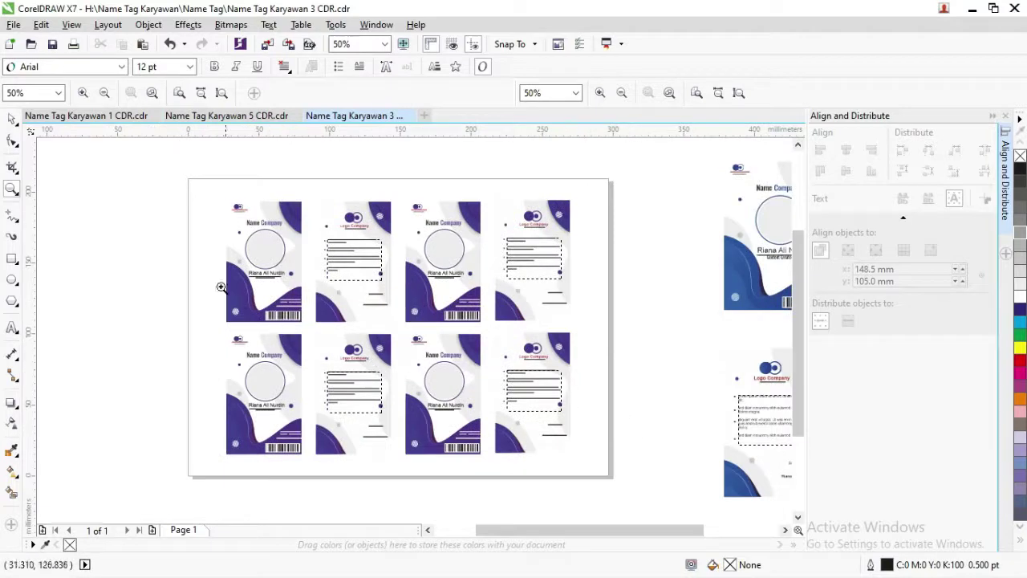
left_click(12, 119)
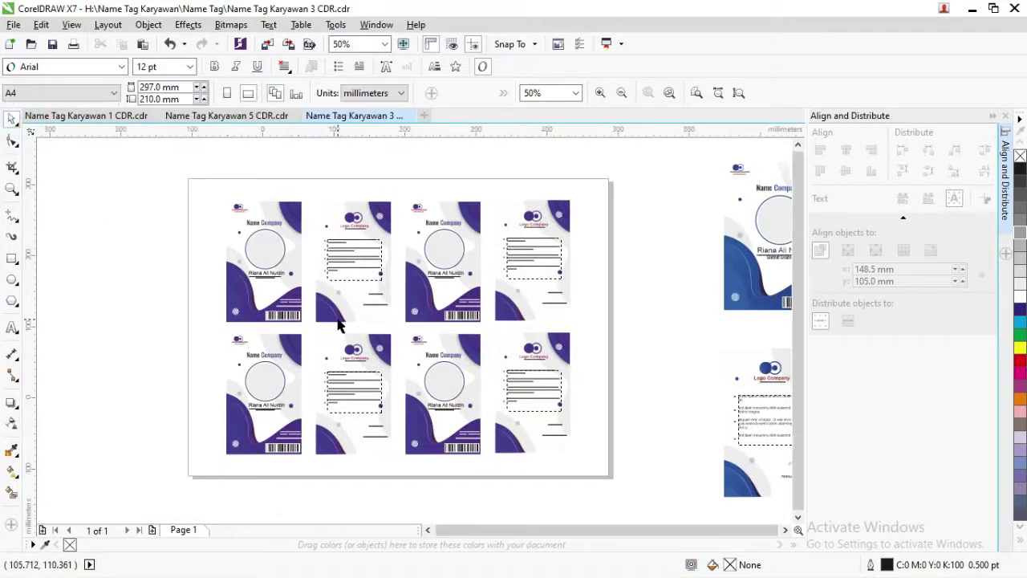
scroll(339, 323, "down", 1)
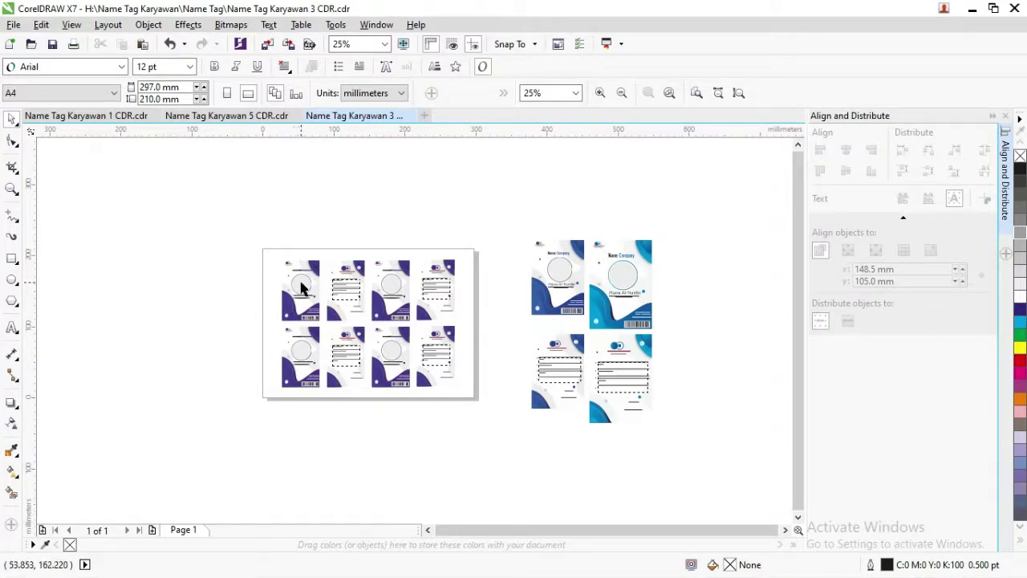
scroll(301, 289, "up", 1)
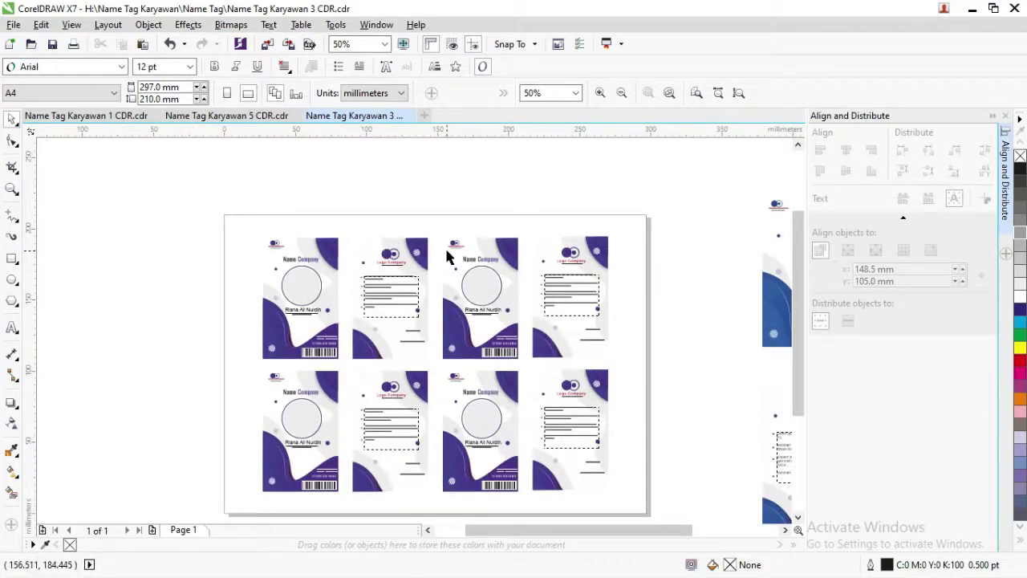
scroll(405, 260, "down", 2)
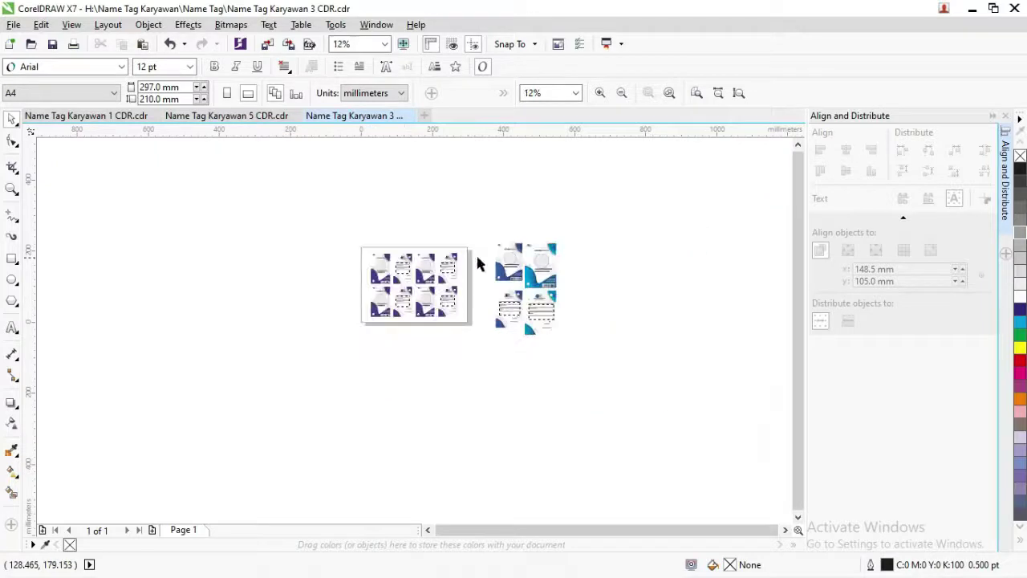
scroll(506, 238, "up", 1)
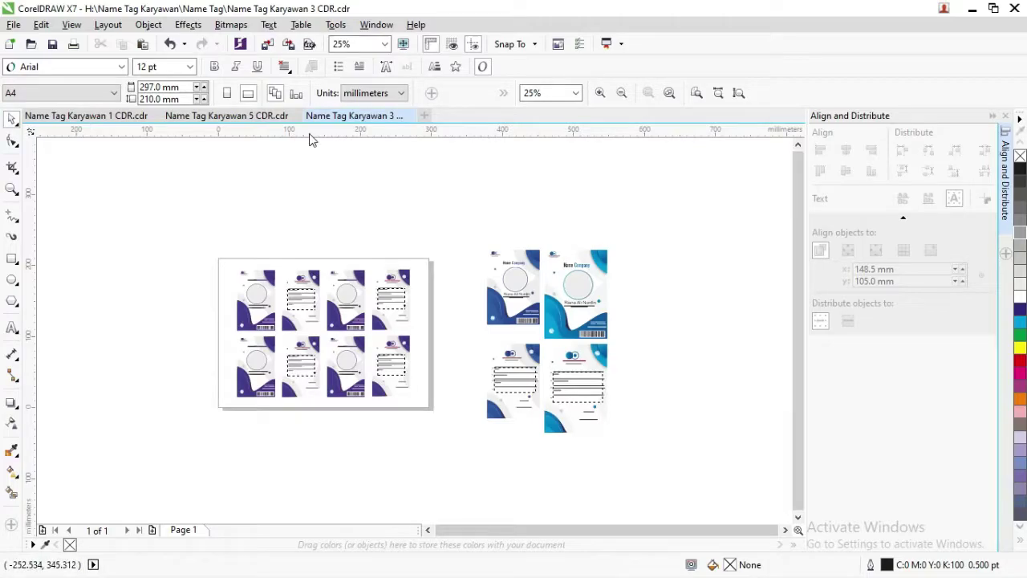
Step: Switch to the Name Tag folder in File Explorer and clear the file selection
key("alt+Tab")
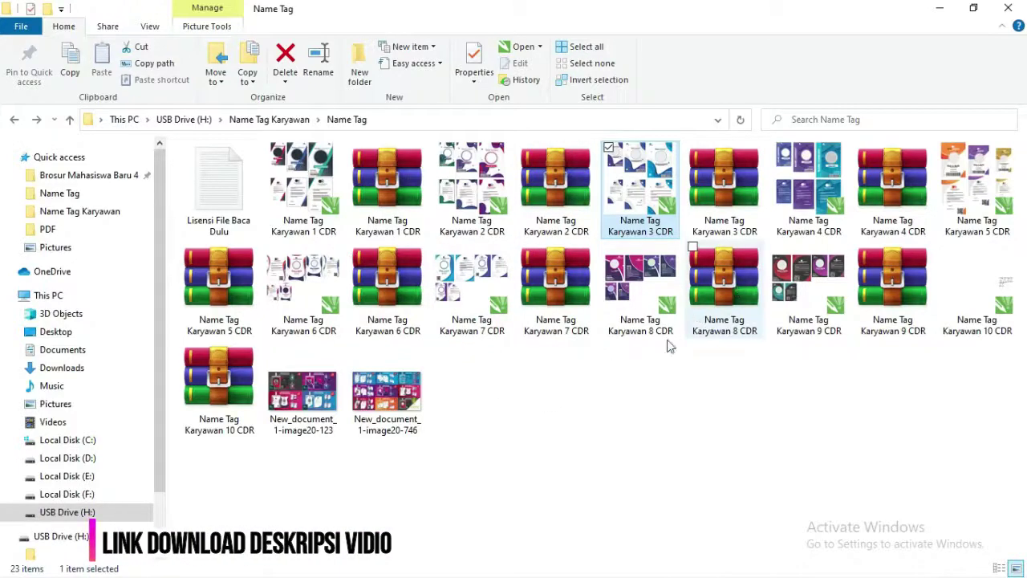
left_click(564, 389)
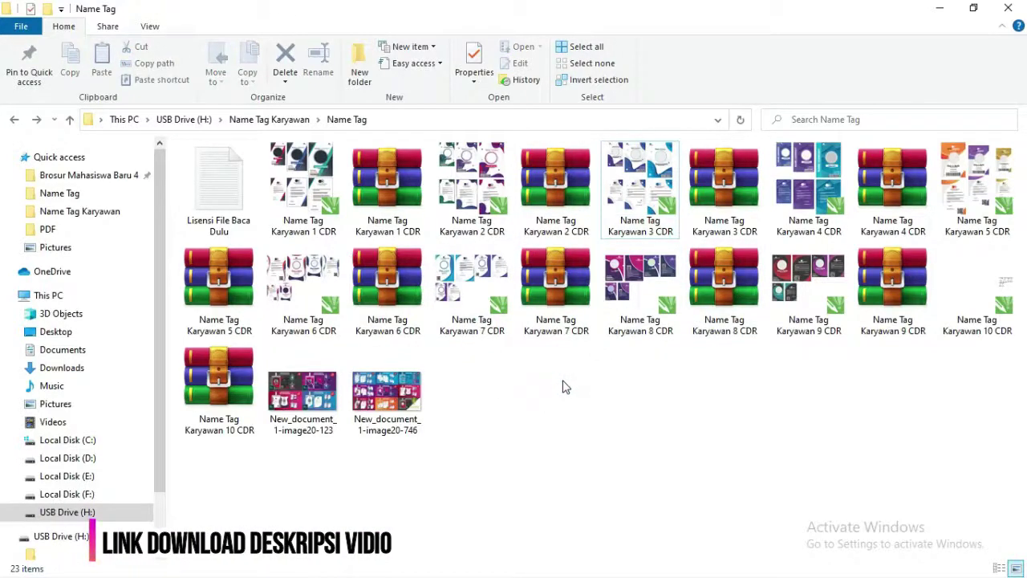